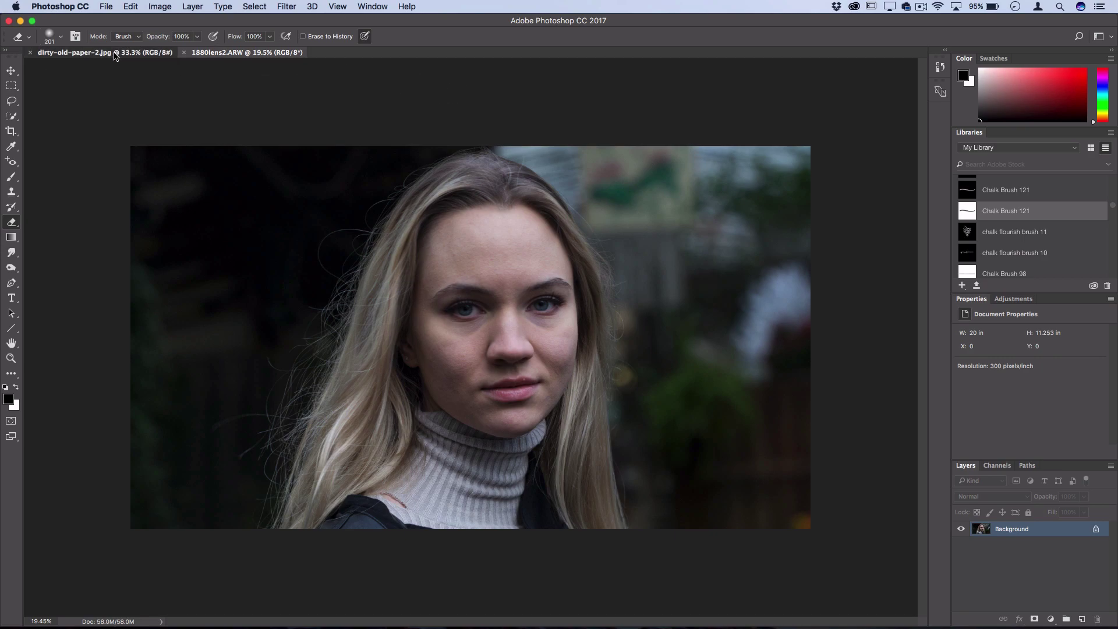
Step: Look over the old paper texture, return to the portrait, and enlarge its canvas to 21 by 12.253 inches with a white extension
{"action": "left_click", "coordinate": [116, 53]}
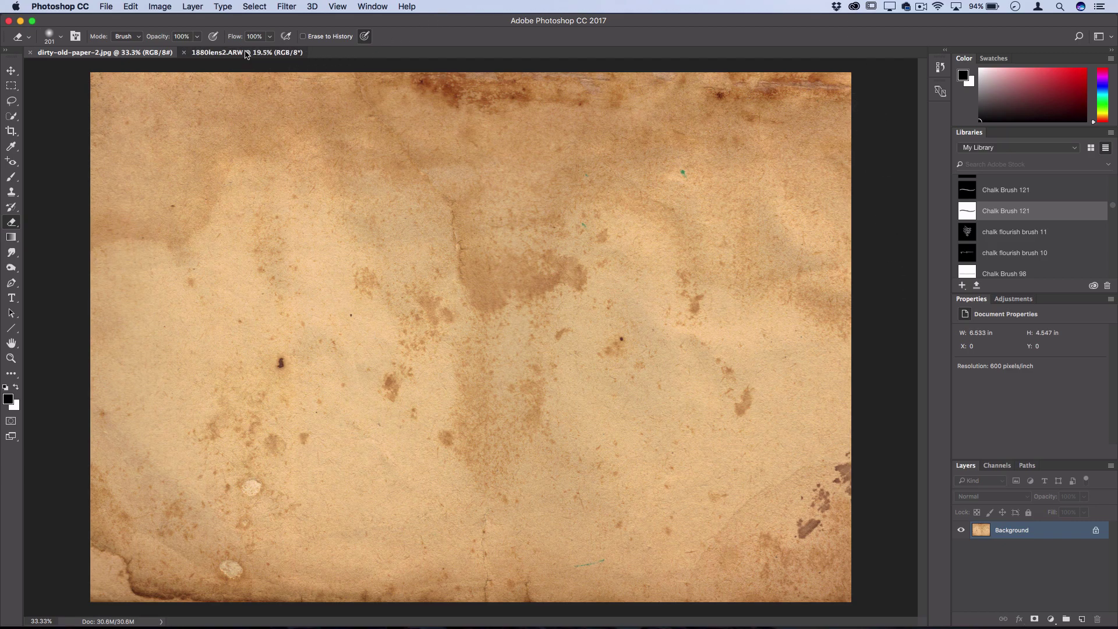
{"action": "left_click", "coordinate": [245, 52]}
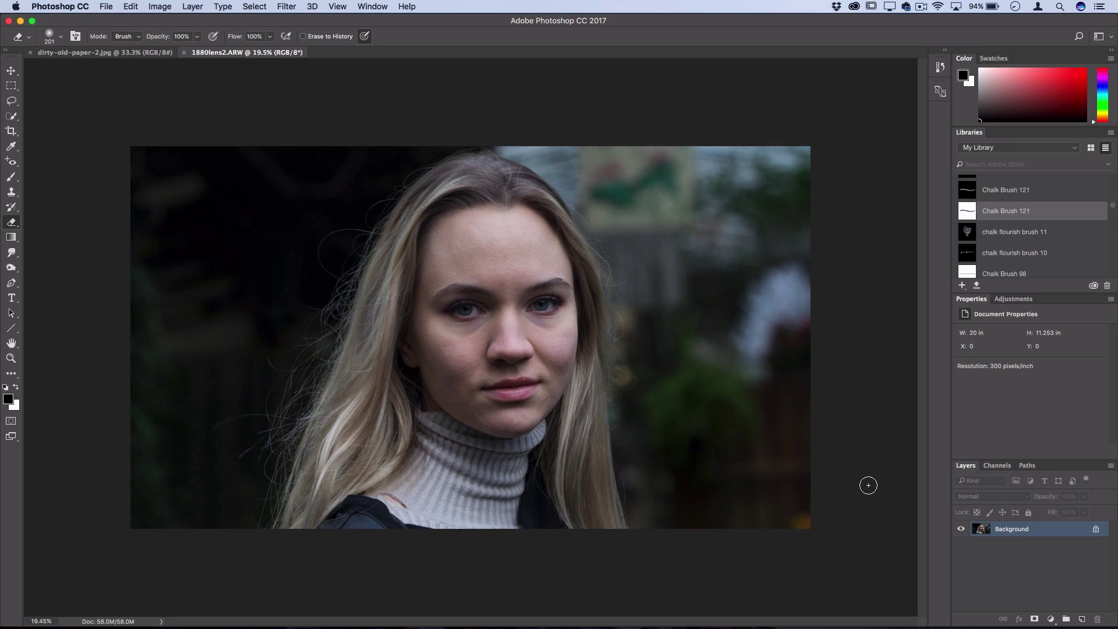
{"action": "left_click", "coordinate": [160, 6]}
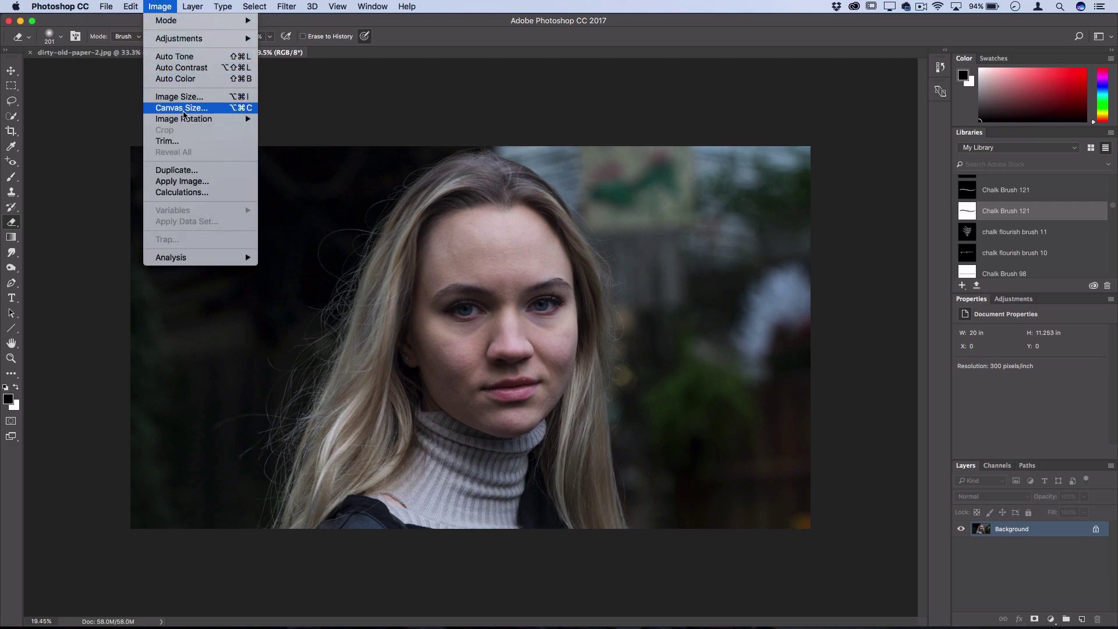
{"action": "left_click", "coordinate": [184, 108]}
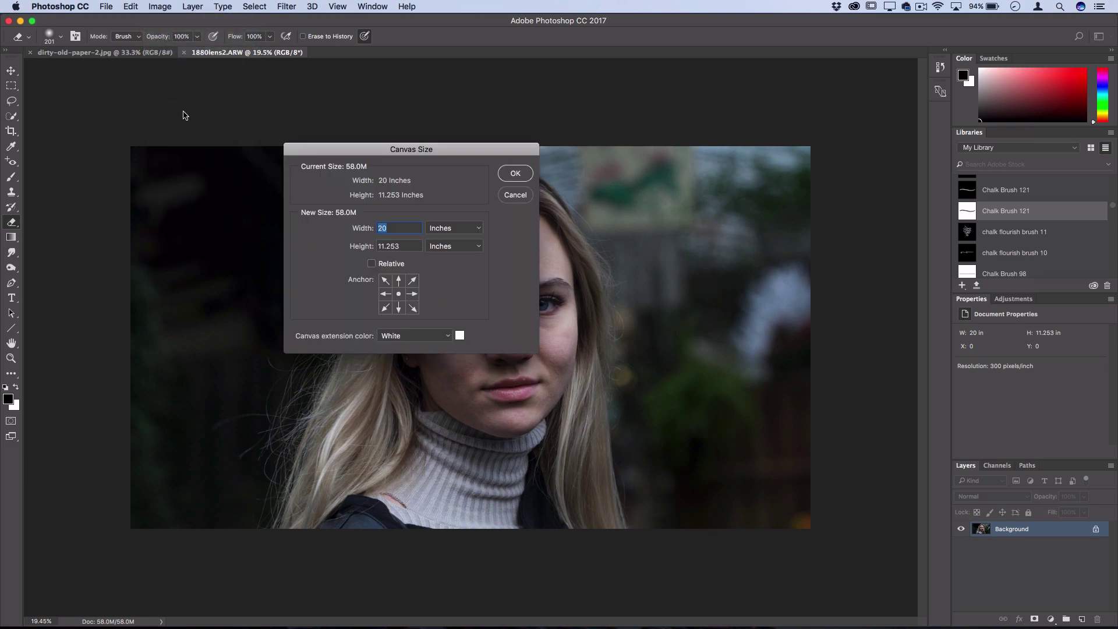
{"action": "double_click", "coordinate": [389, 228]}
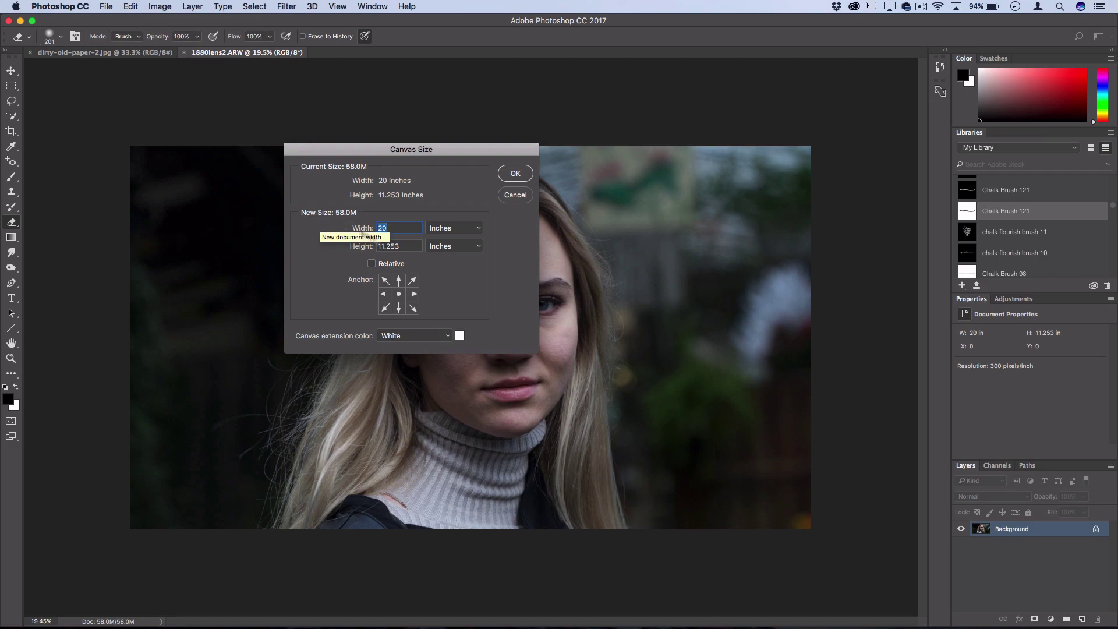
{"action": "type", "text": "21"}
{"action": "key", "text": "Tab"}
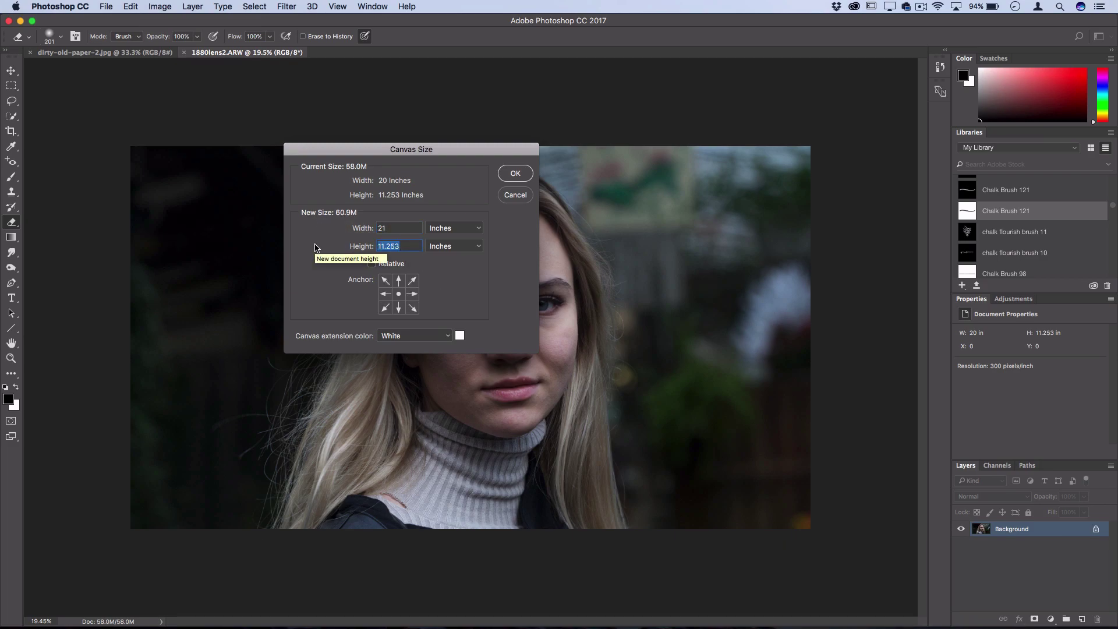
{"action": "type", "text": "12.253"}
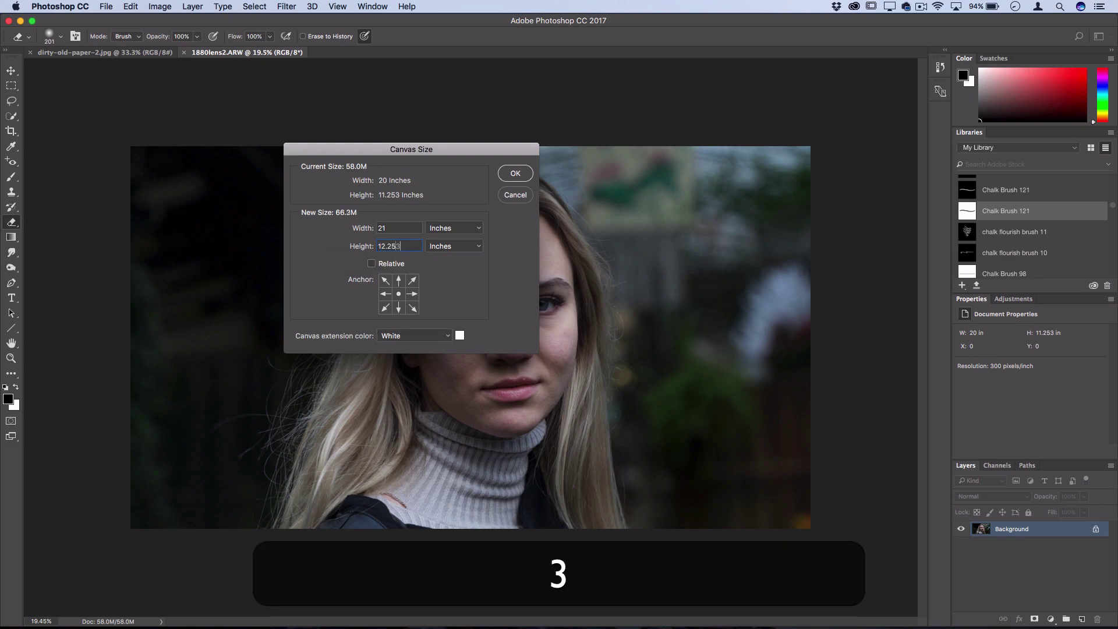
{"action": "key", "text": "Return"}
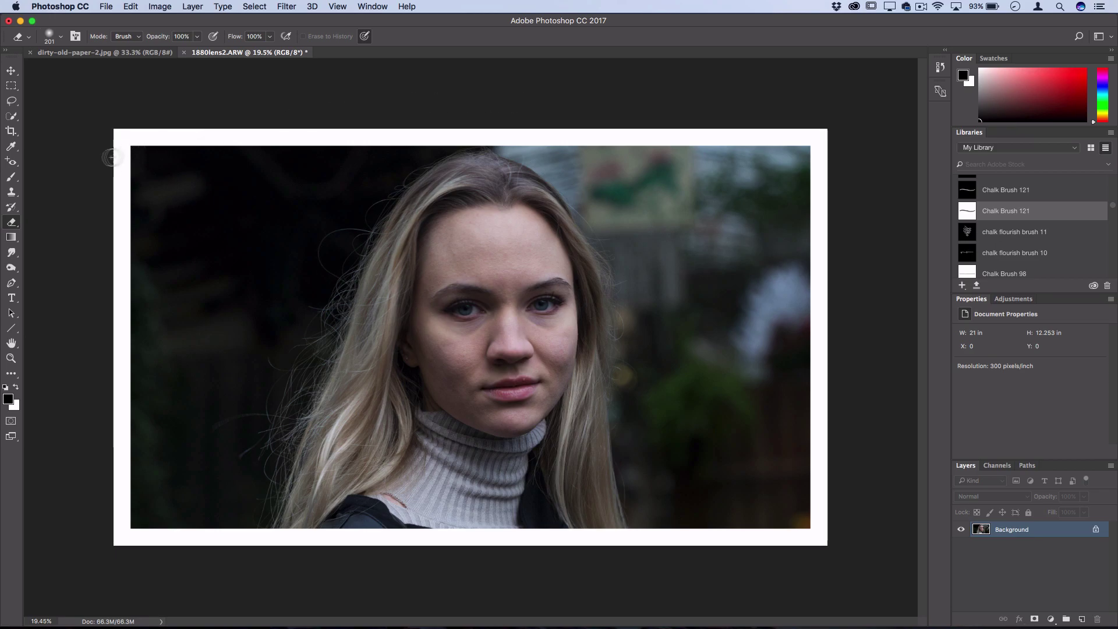
Step: Add a new empty layer above the portrait's Background layer
{"action": "scroll", "coordinate": [114, 98], "scroll_direction": "up", "scroll_amount": 5}
{"action": "scroll", "coordinate": [115, 100], "scroll_direction": "down", "scroll_amount": 4}
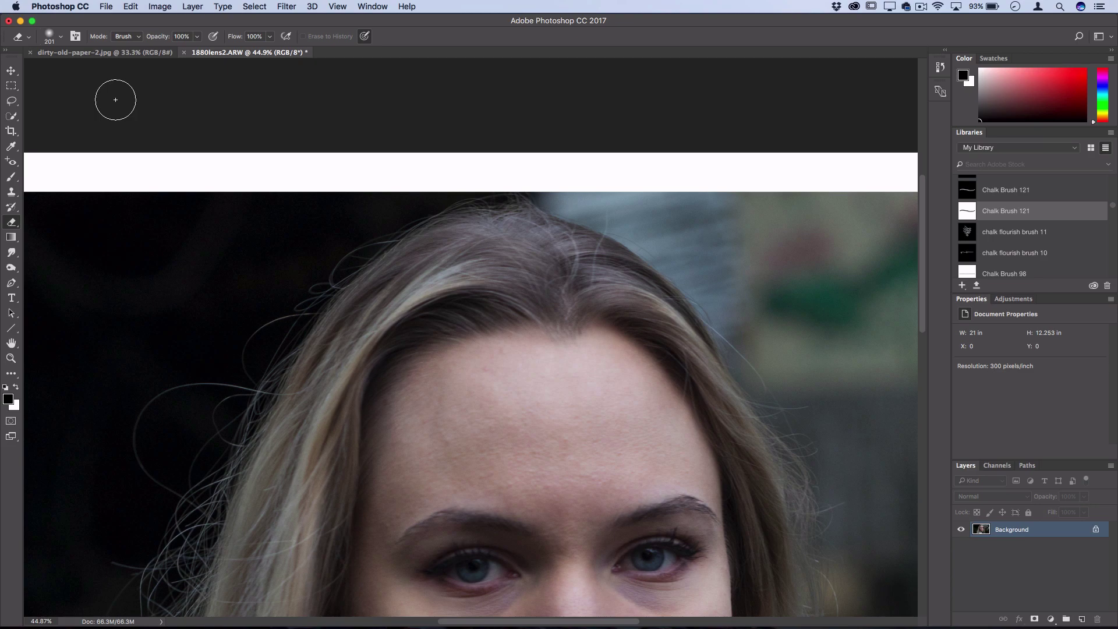
{"action": "scroll", "coordinate": [162, 158], "scroll_direction": "down", "scroll_amount": 3}
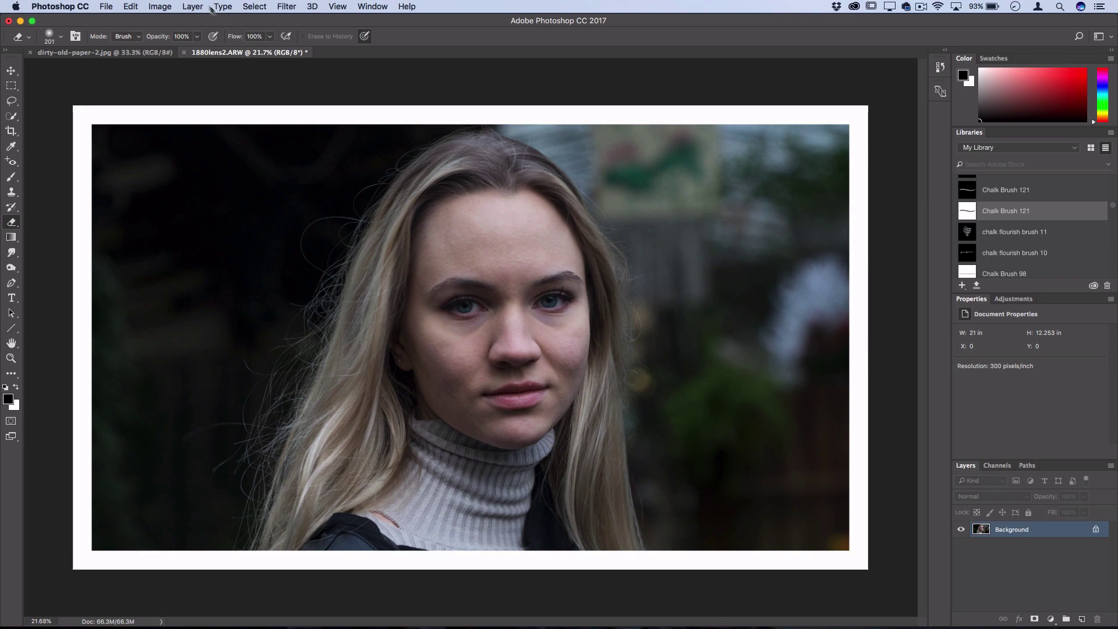
{"action": "left_click", "coordinate": [193, 6]}
{"action": "mouse_move", "coordinate": [198, 21]}
{"action": "left_click", "coordinate": [373, 23]}
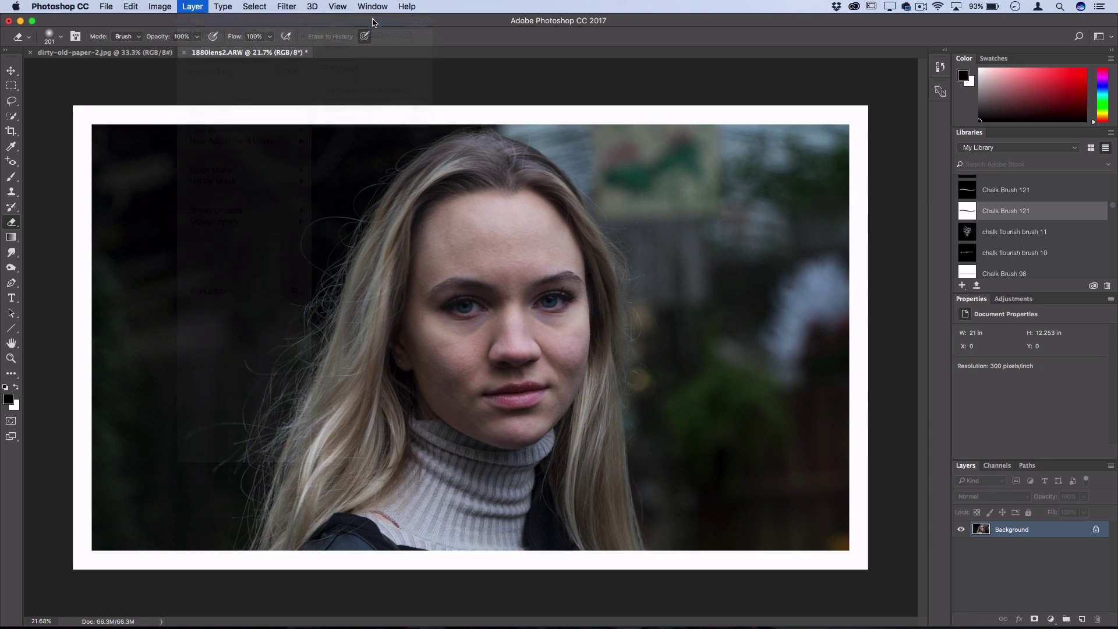
{"action": "key", "text": "Return"}
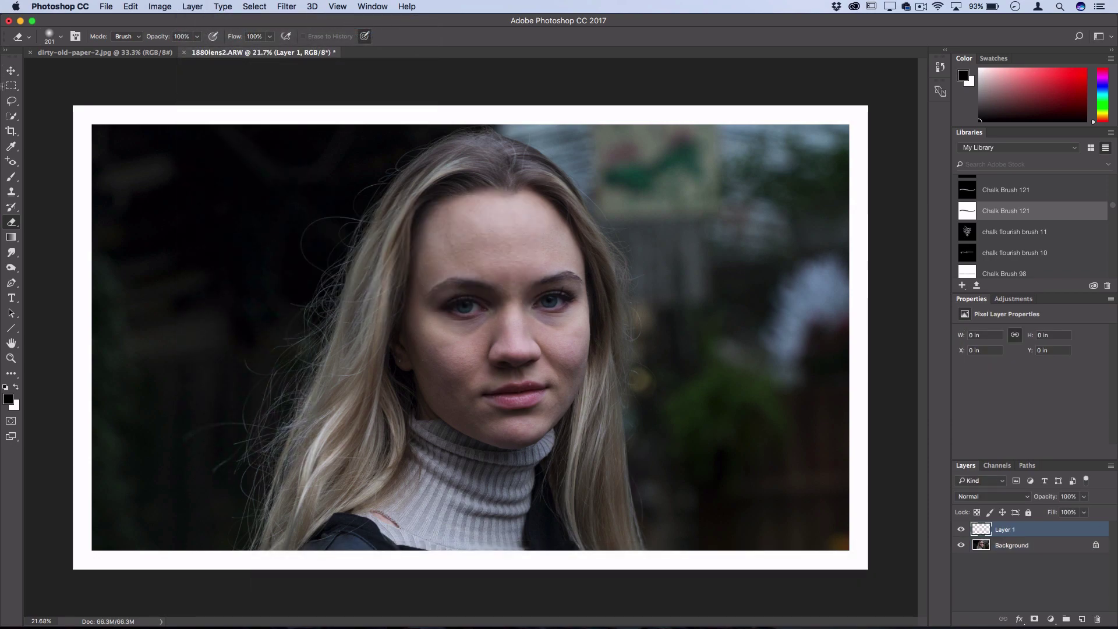
Step: Reset the Brush tool's presets to the default brushes and pick the rough 100 px tip at the end of the set
{"action": "left_click", "coordinate": [12, 177]}
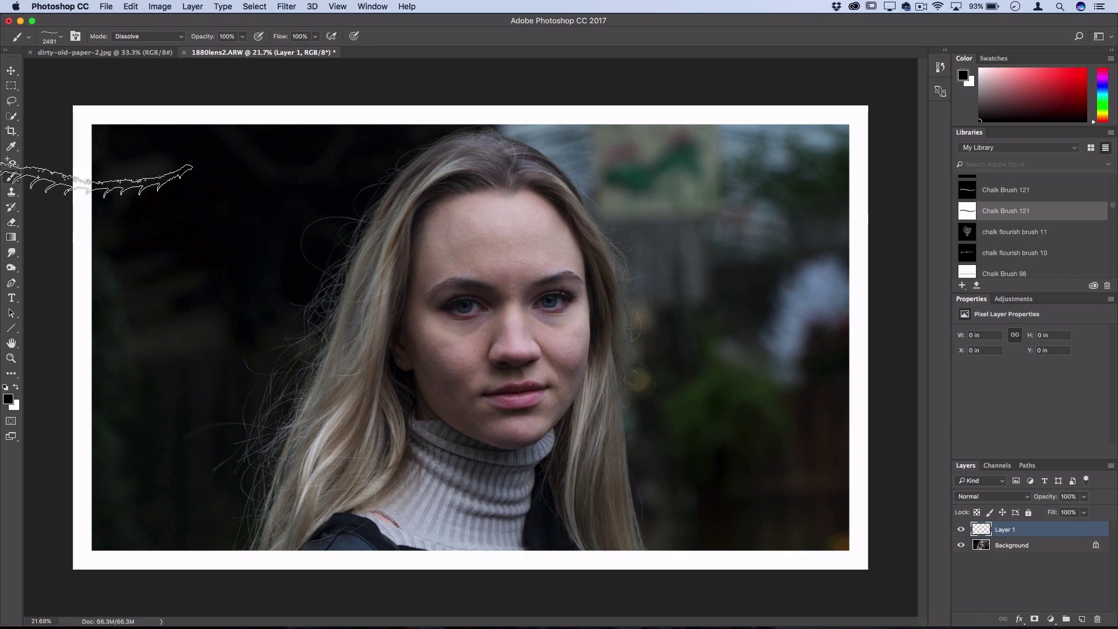
{"action": "left_click", "coordinate": [61, 37]}
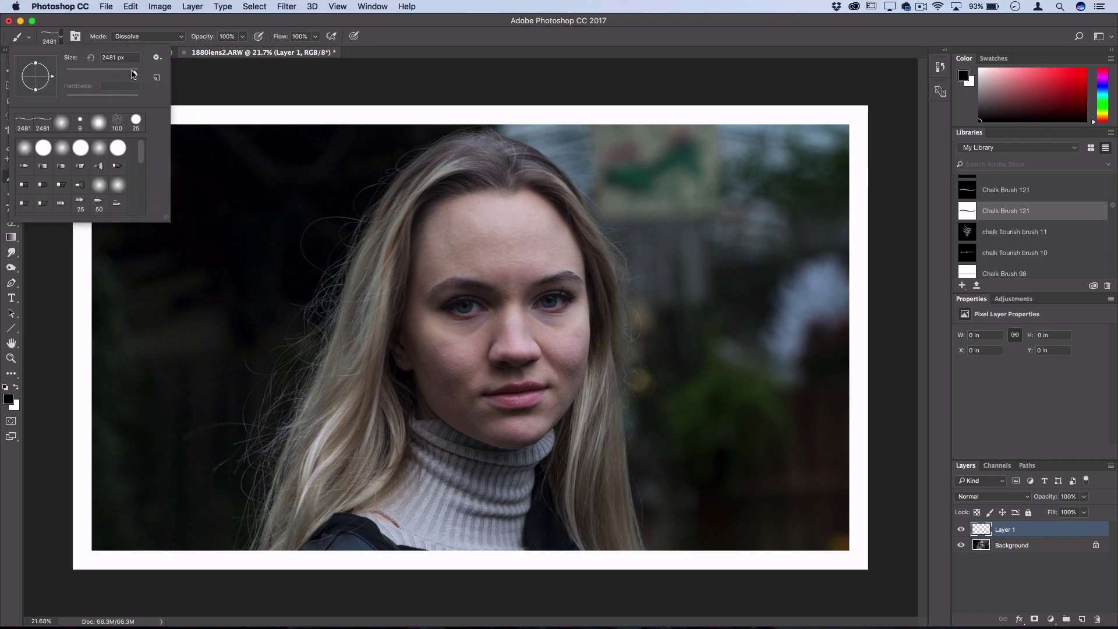
{"action": "left_click", "coordinate": [157, 61]}
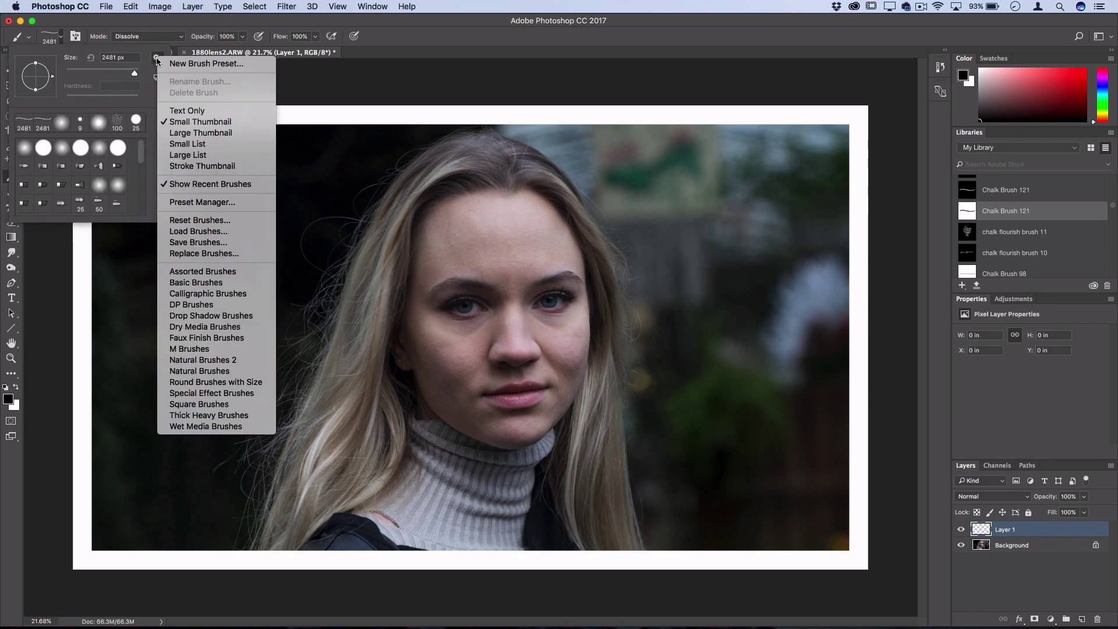
{"action": "left_click", "coordinate": [208, 224]}
{"action": "key", "text": "Return"}
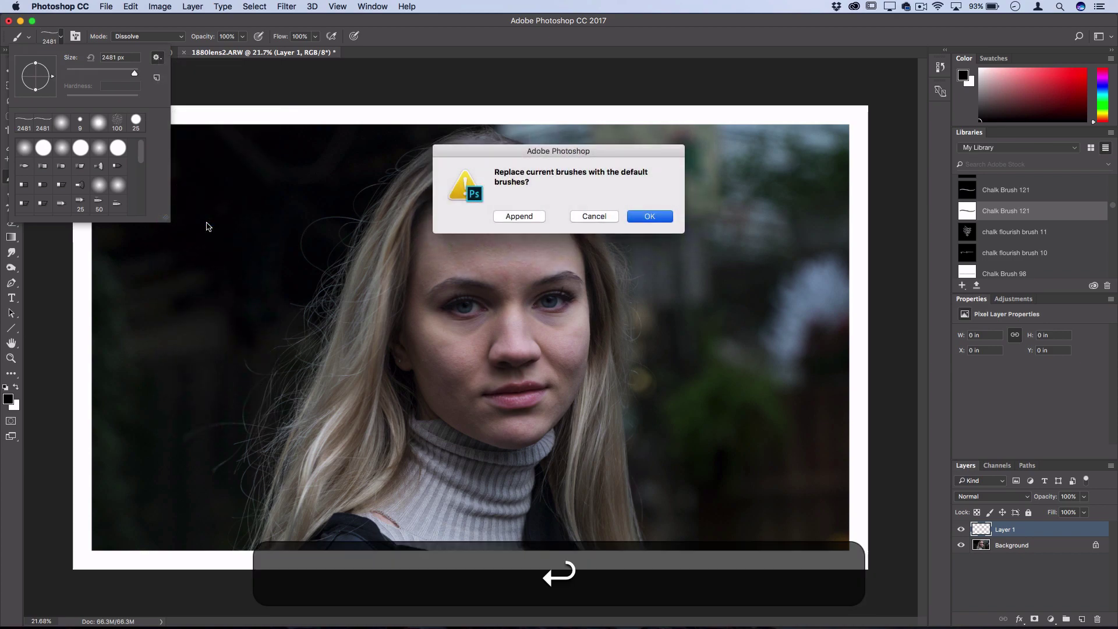
{"action": "left_click_drag", "start_coordinate": [142, 159], "coordinate": [143, 207]}
{"action": "left_click", "coordinate": [81, 205]}
{"action": "left_click", "coordinate": [61, 41]}
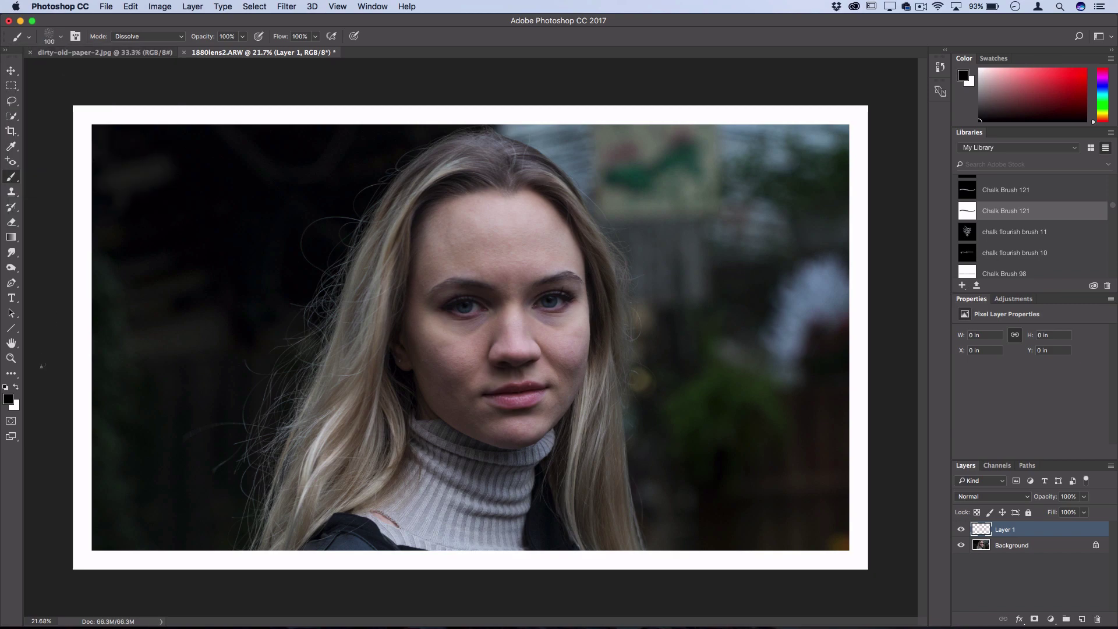
Step: Paint a rough white border with a 300 px brush over the photo's left edge and parts of its upper and lower edges
{"action": "left_click", "coordinate": [16, 388]}
{"action": "key", "text": "bracketright"}
{"action": "key", "text": "bracketright"}
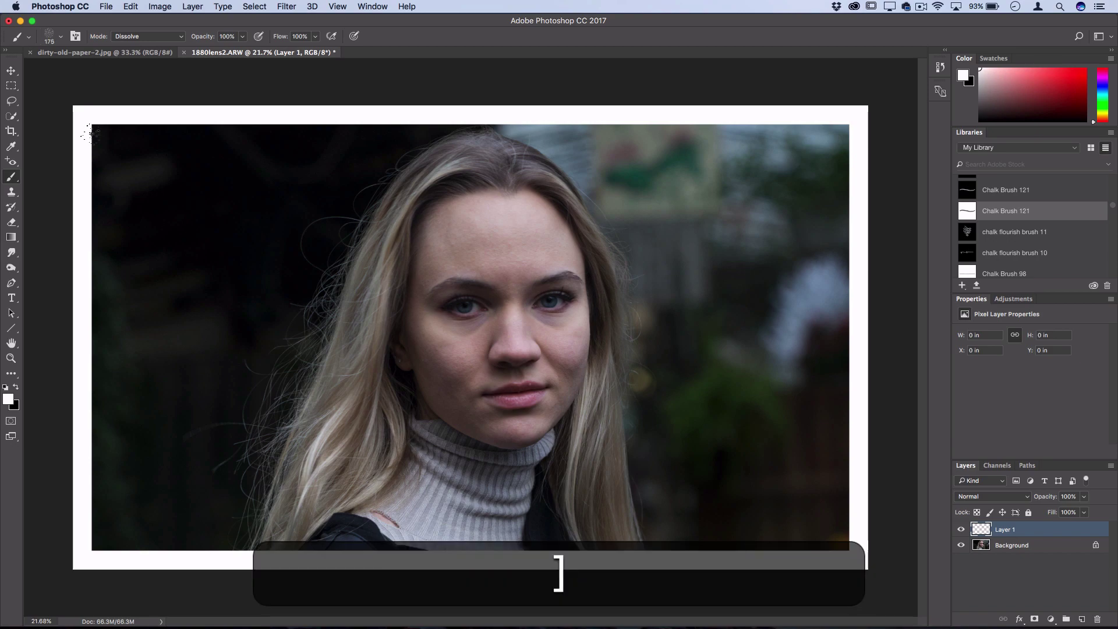
{"action": "key", "text": "bracketright"}
{"action": "key", "text": "bracketleft"}
{"action": "mouse_move", "coordinate": [87, 125]}
{"action": "left_mouse_down"}
{"action": "mouse_move", "coordinate": [85, 151]}
{"action": "mouse_move", "coordinate": [87, 128]}
{"action": "mouse_move", "coordinate": [180, 125]}
{"action": "mouse_move", "coordinate": [99, 131]}
{"action": "mouse_move", "coordinate": [594, 565]}
{"action": "mouse_move", "coordinate": [708, 560]}
{"action": "left_mouse_up"}
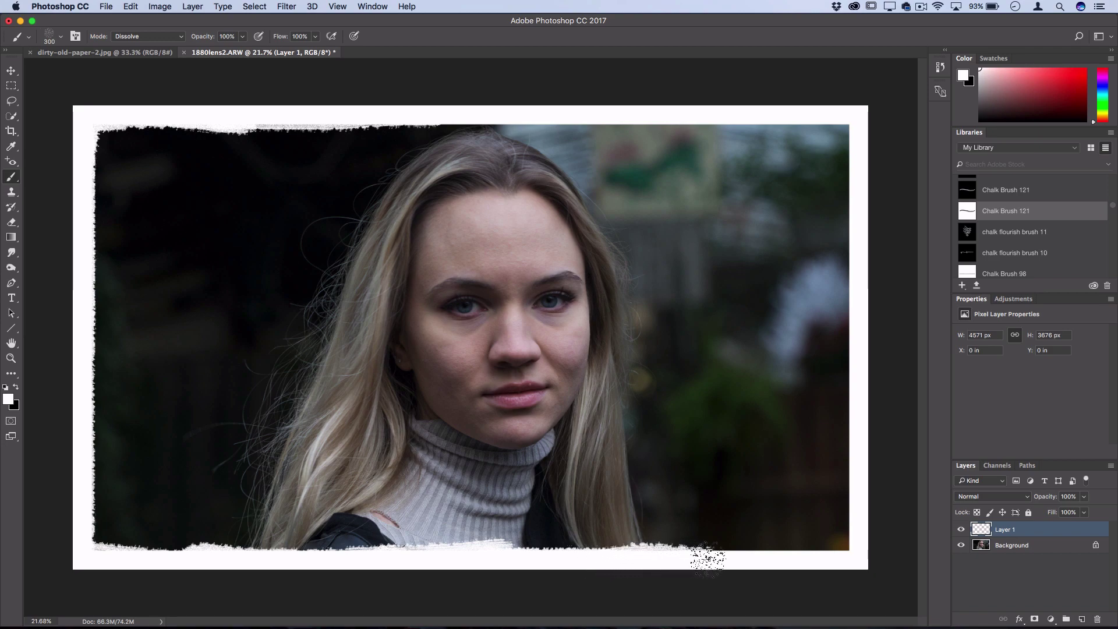
Step: Finish the rough white border along the remaining edges using the textured 66 px tip enlarged to 300 px, in Normal mode with 66% flow
{"action": "left_click", "coordinate": [60, 36]}
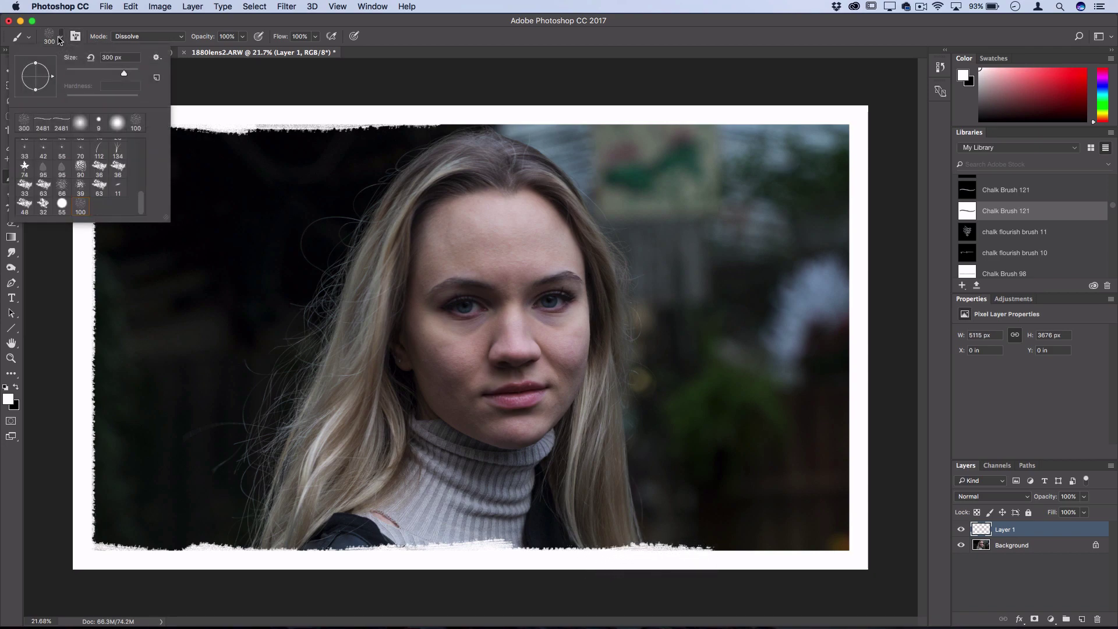
{"action": "left_click", "coordinate": [64, 187]}
{"action": "left_click", "coordinate": [61, 38]}
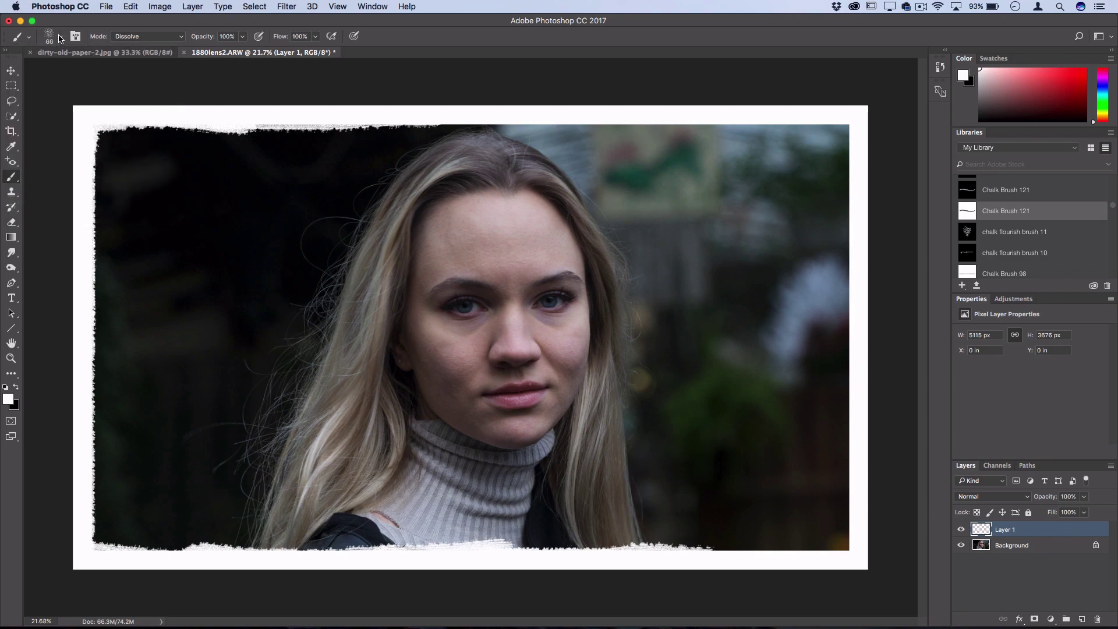
{"action": "left_click", "coordinate": [316, 37]}
{"action": "left_click", "coordinate": [297, 53]}
{"action": "mouse_move", "coordinate": [713, 547]}
{"action": "left_mouse_down"}
{"action": "mouse_move", "coordinate": [745, 550]}
{"action": "mouse_move", "coordinate": [705, 552]}
{"action": "mouse_move", "coordinate": [755, 115]}
{"action": "left_mouse_up"}
{"action": "key", "text": "bracketright"}
{"action": "key", "text": "bracketright"}
{"action": "key", "text": "bracketright"}
{"action": "key", "text": "bracketright"}
{"action": "key", "text": "bracketright"}
{"action": "key", "text": "bracketright"}
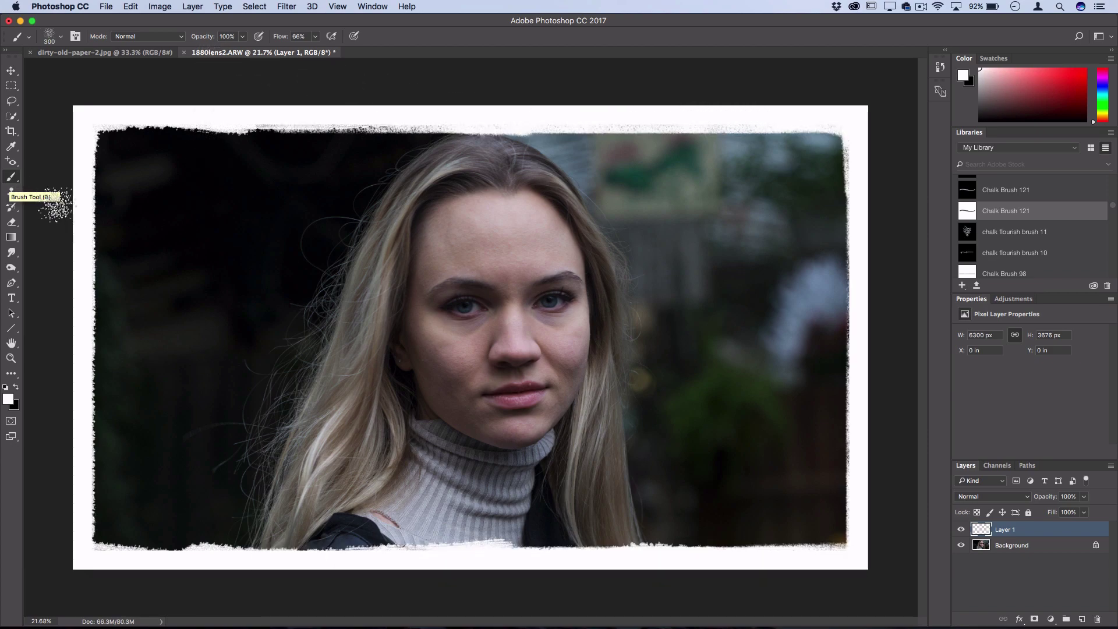
Step: Set the Eraser to the rough 100 px brush tip and enlarge it to 175 px
{"action": "left_click", "coordinate": [11, 222]}
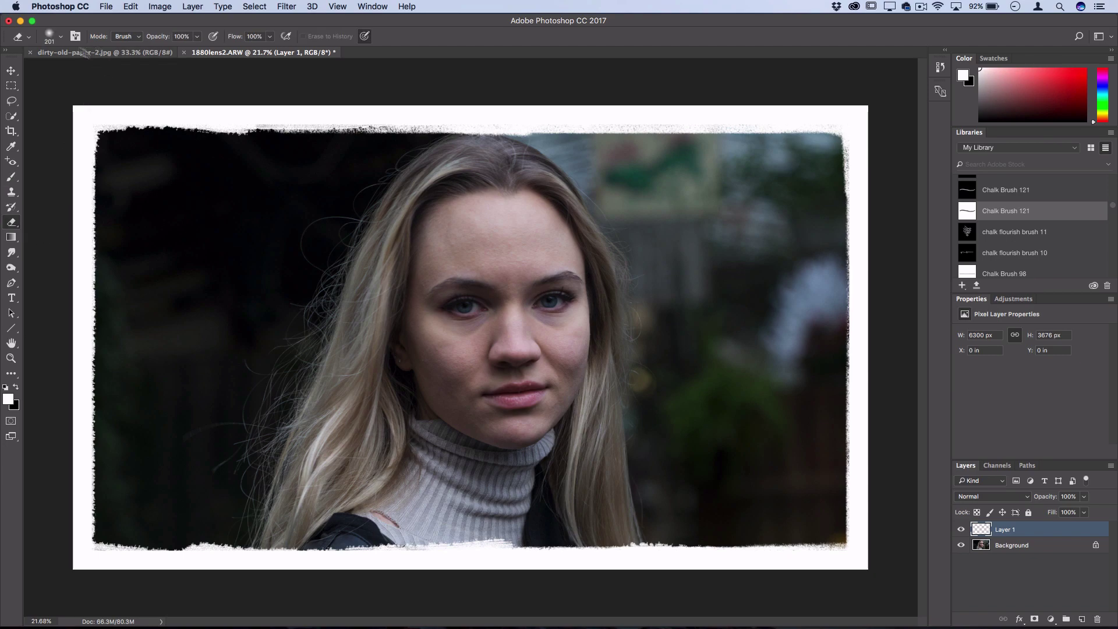
{"action": "left_click", "coordinate": [60, 36]}
{"action": "left_click", "coordinate": [81, 204]}
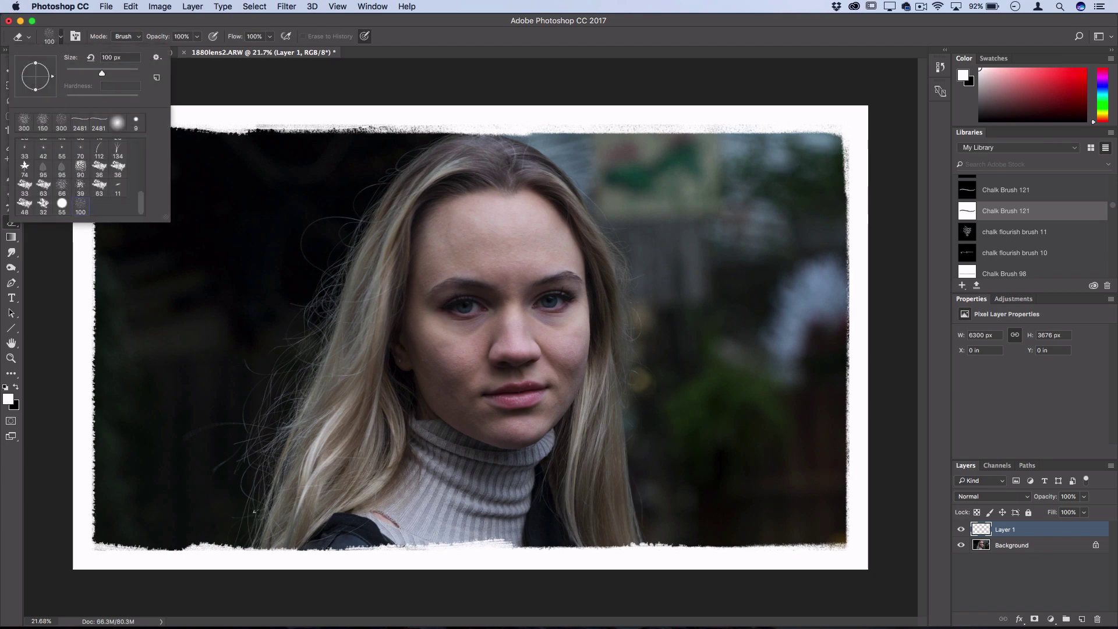
{"action": "left_click", "coordinate": [198, 517]}
{"action": "key", "text": "bracketright"}
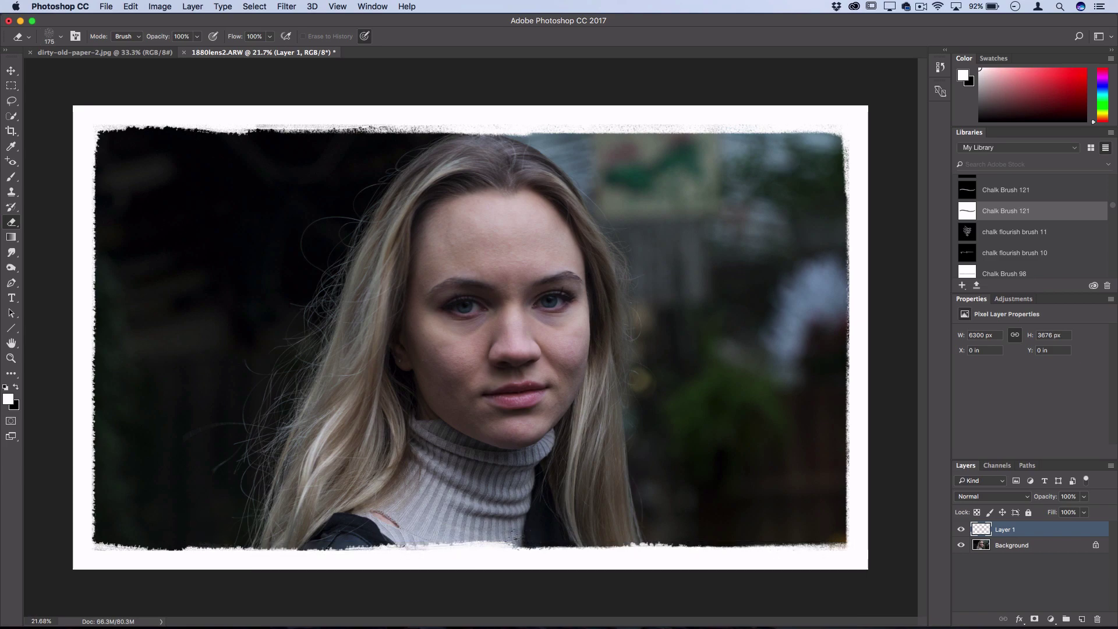
Step: Add a Reveal All layer mask to the layer holding the painted white border
{"action": "left_click", "coordinate": [192, 7]}
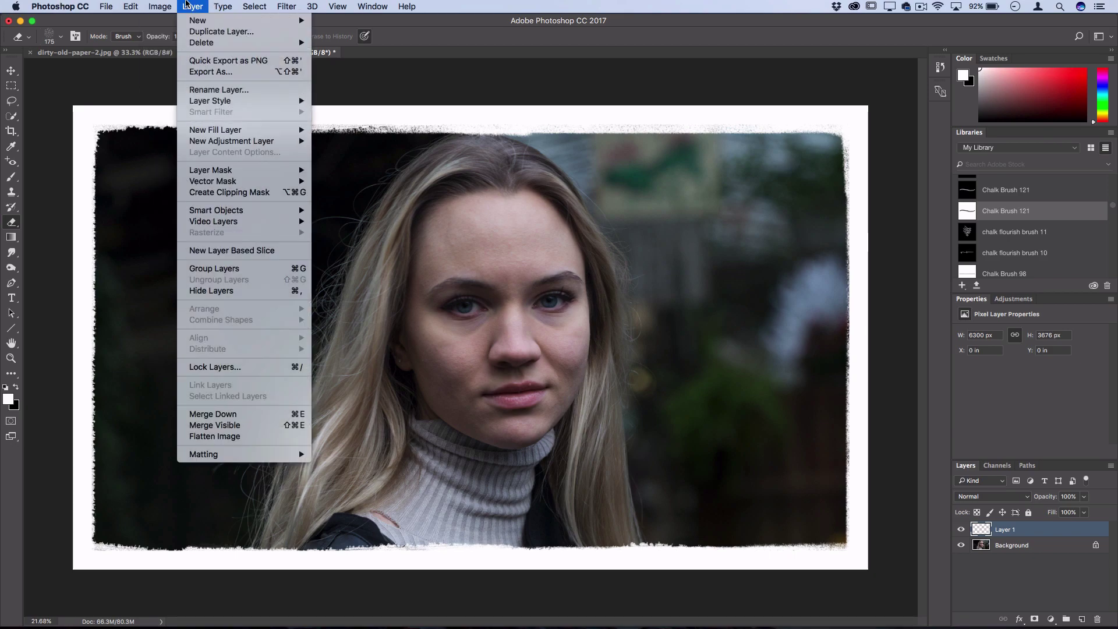
{"action": "mouse_move", "coordinate": [249, 173]}
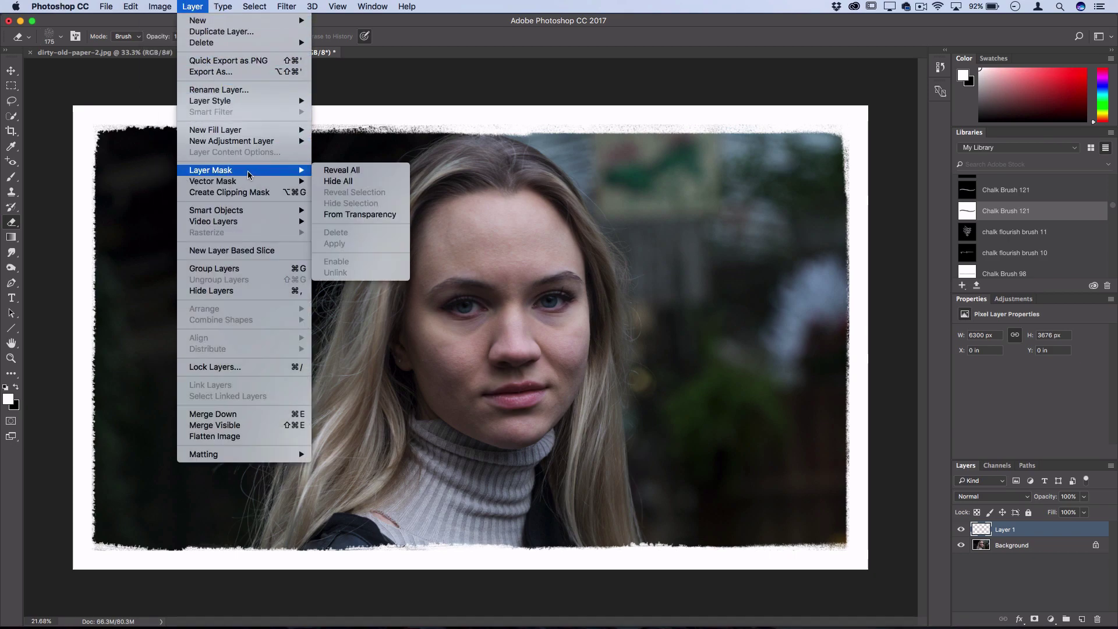
{"action": "left_click", "coordinate": [340, 170]}
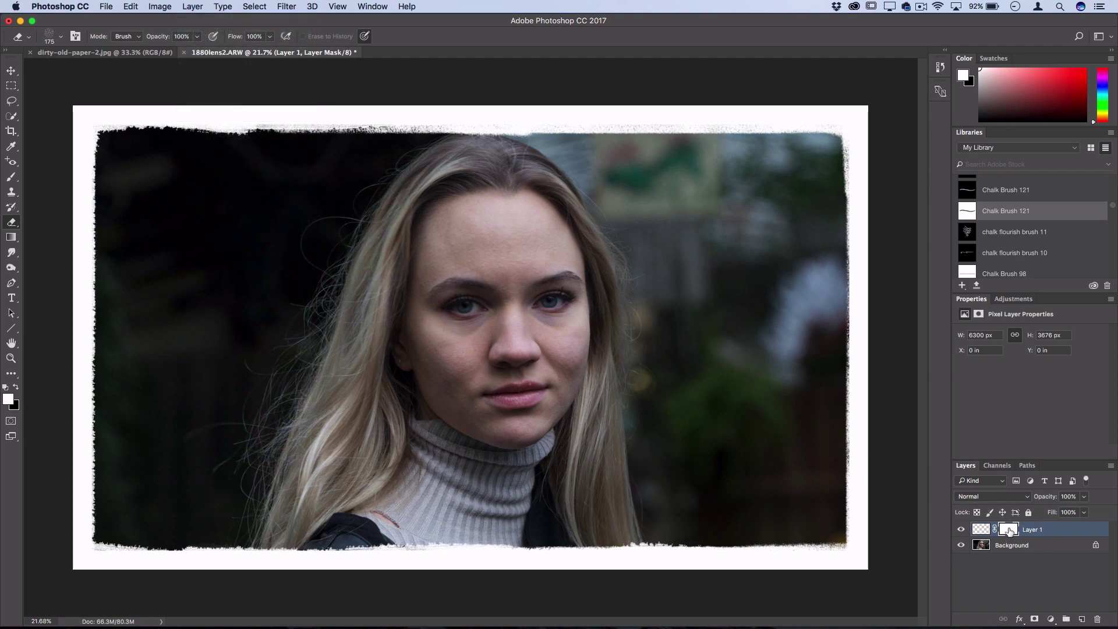
Step: Brush black on the border layer's mask along the photo's lower edge, and repaint that area of the mask in white
{"action": "left_click", "coordinate": [11, 177]}
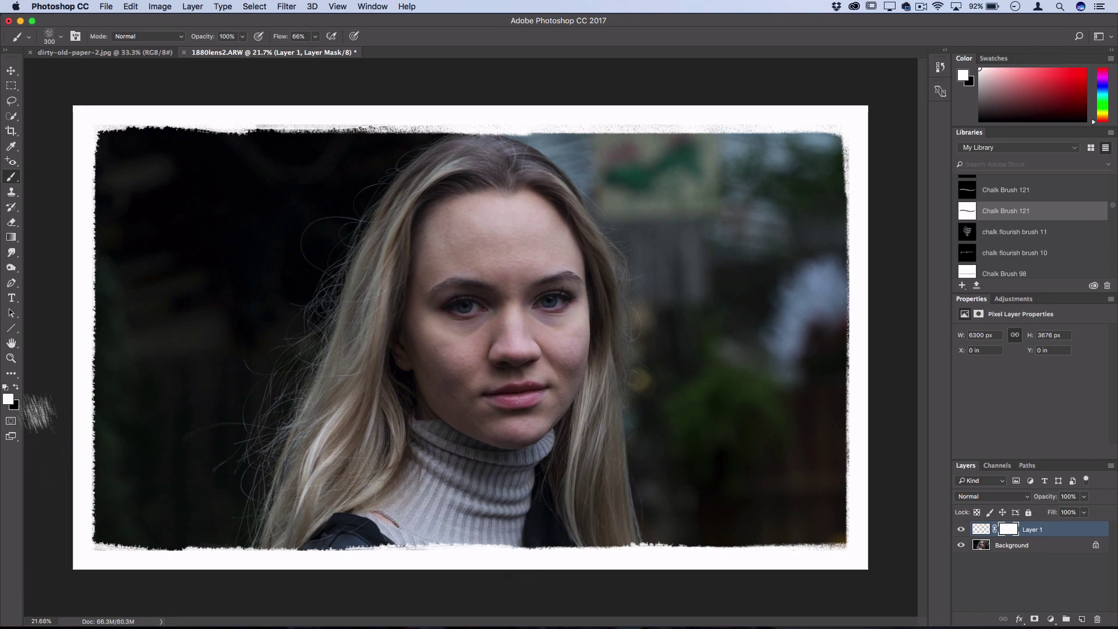
{"action": "left_click", "coordinate": [17, 389]}
{"action": "left_click_drag", "start_coordinate": [219, 530], "coordinate": [182, 536]}
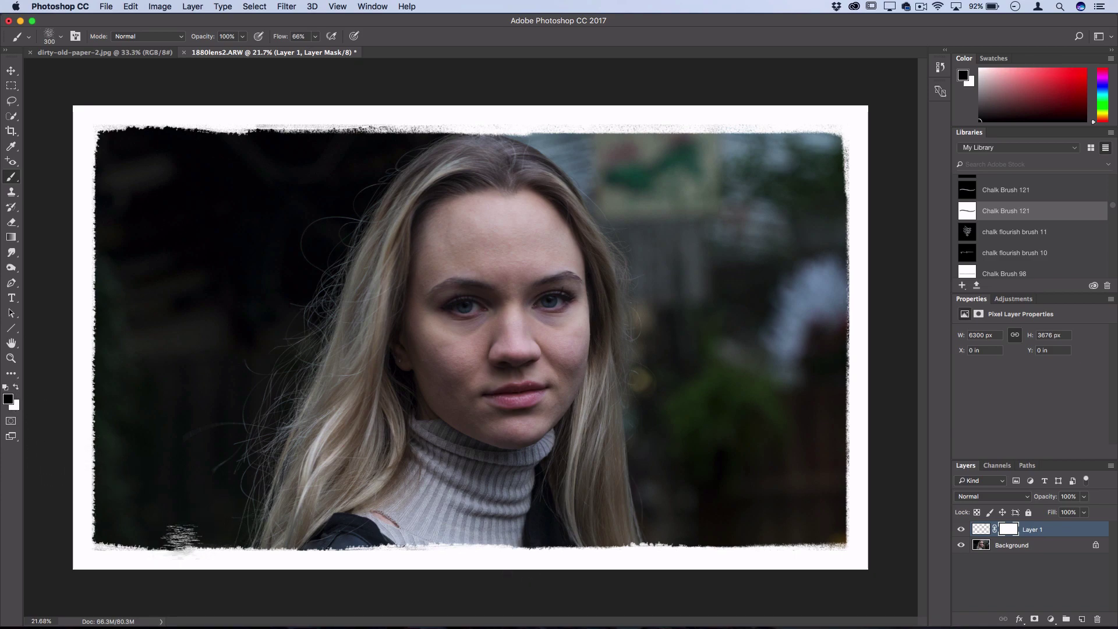
{"action": "left_click", "coordinate": [16, 388]}
{"action": "mouse_move", "coordinate": [254, 562]}
{"action": "left_mouse_down"}
{"action": "mouse_move", "coordinate": [155, 541]}
{"action": "mouse_move", "coordinate": [232, 549]}
{"action": "mouse_move", "coordinate": [167, 542]}
{"action": "left_mouse_up"}
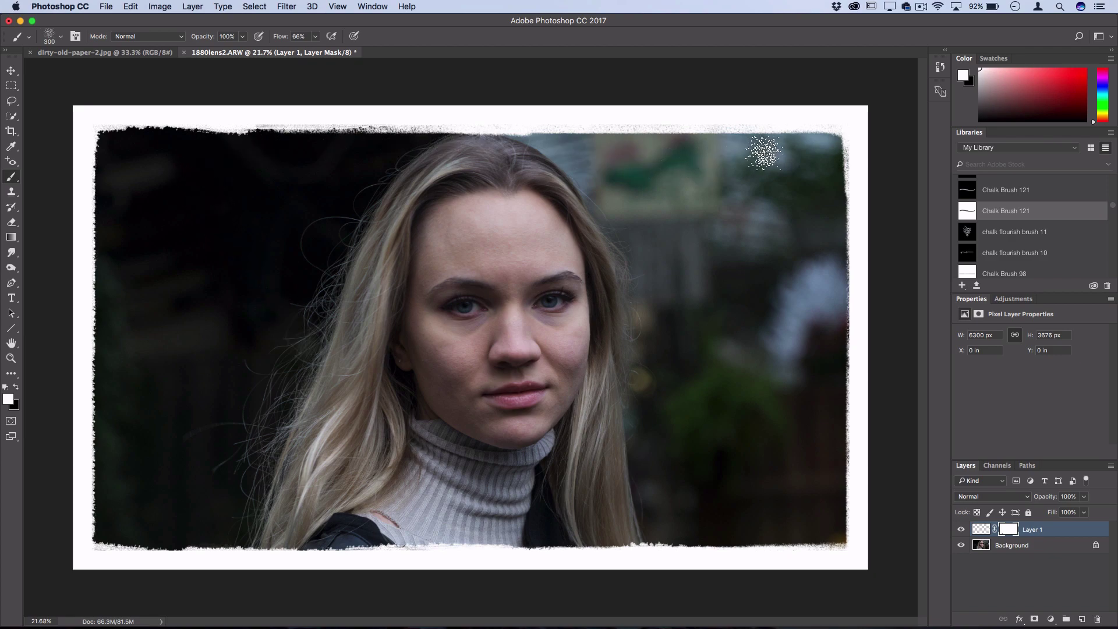
Step: Float the dirty-old-paper-2.jpg document in its own window and copy its Background layer into the portrait document as a new top layer
{"action": "left_click", "coordinate": [111, 51]}
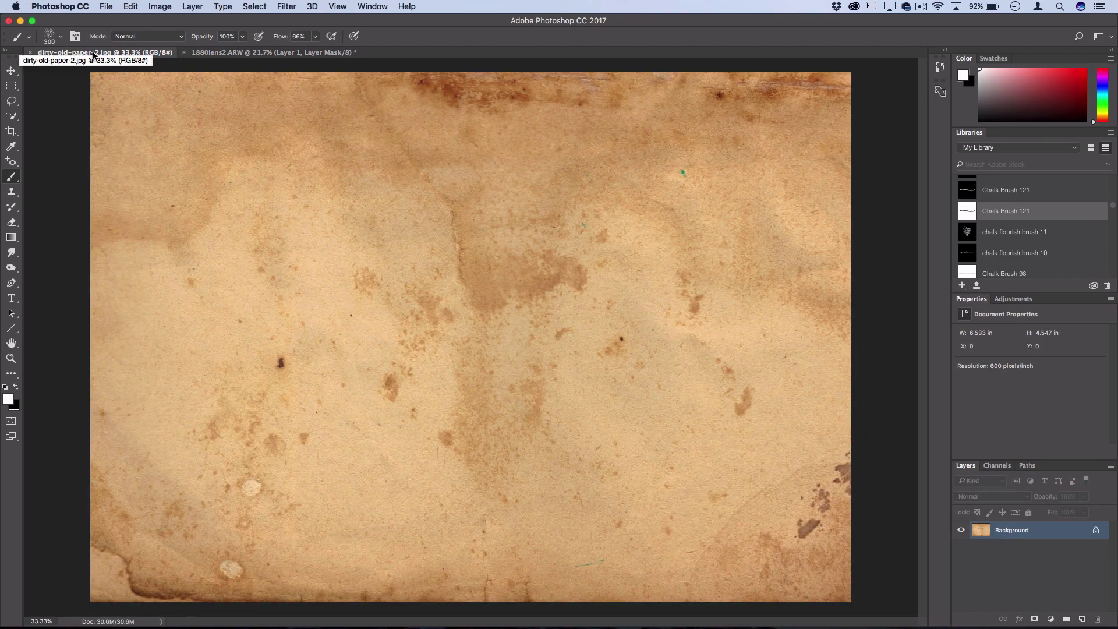
{"action": "left_click_drag", "start_coordinate": [106, 56], "coordinate": [197, 226]}
{"action": "left_click_drag", "start_coordinate": [167, 341], "coordinate": [43, 401]}
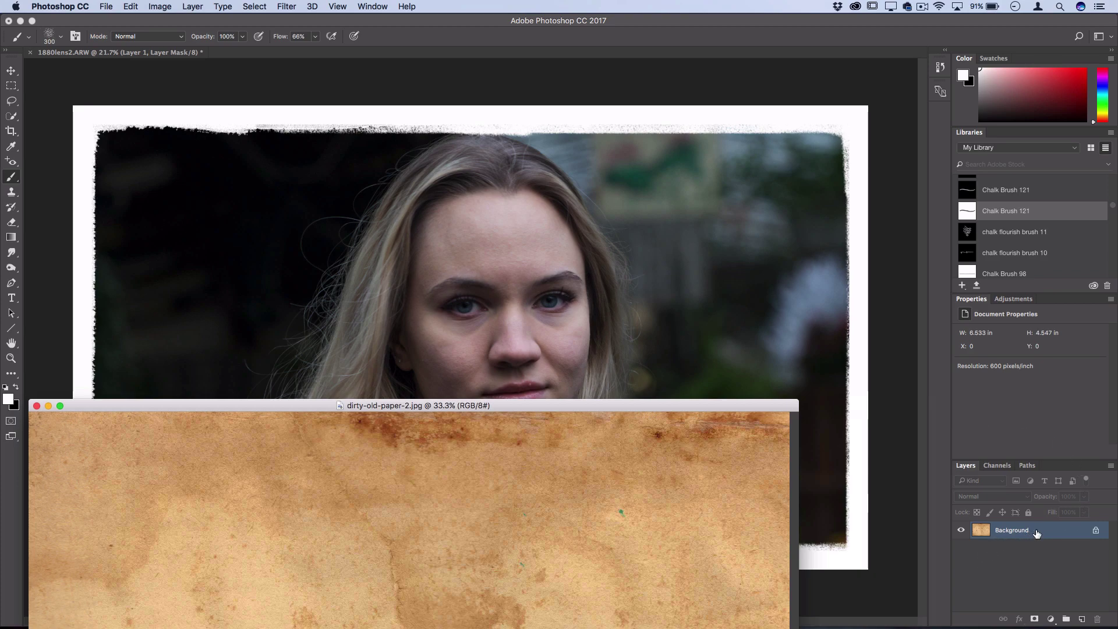
{"action": "left_click_drag", "start_coordinate": [1037, 533], "coordinate": [505, 225]}
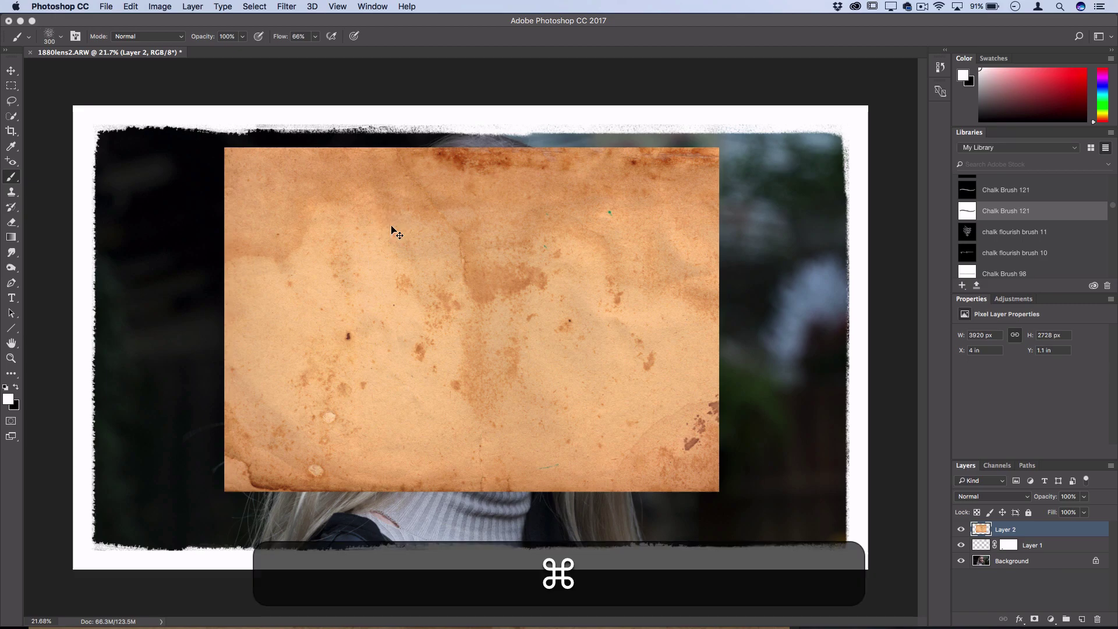
Step: Scale the paper texture layer proportionally to about 164% and position it so it covers the whole portrait
{"action": "key", "text": "super+t"}
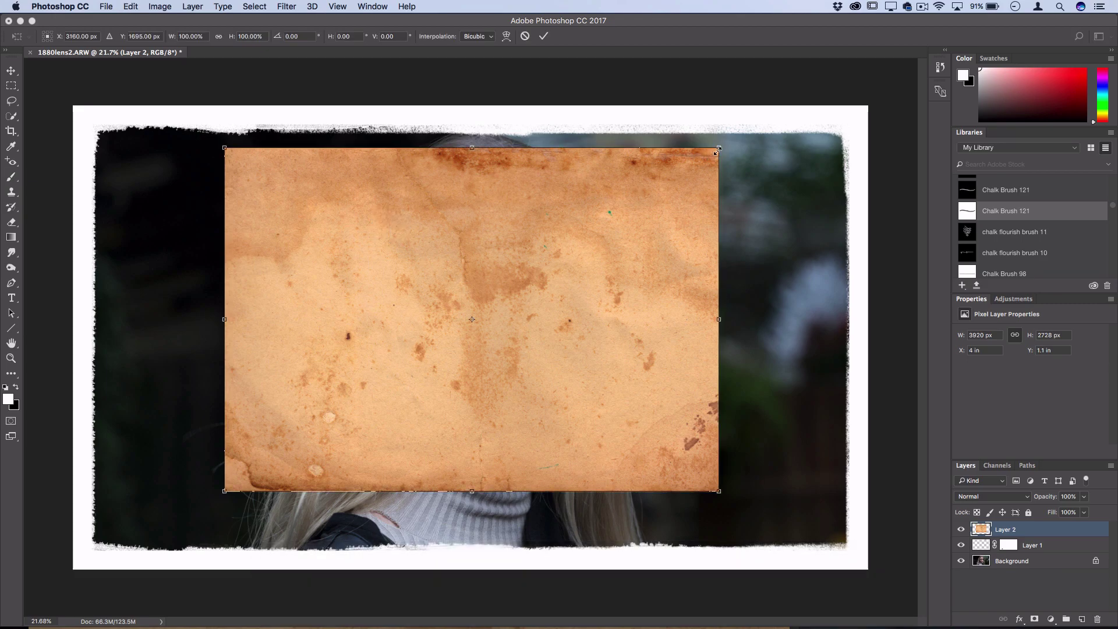
{"action": "key", "text": "shift"}
{"action": "left_click_drag", "start_coordinate": [717, 151], "coordinate": [876, 58]}
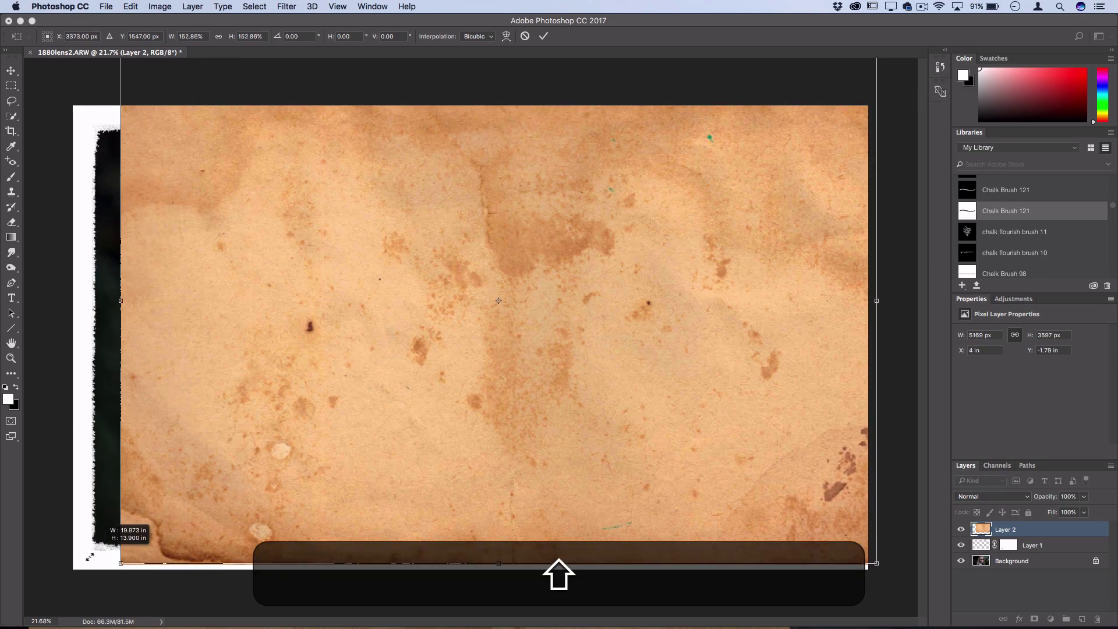
{"action": "left_click_drag", "start_coordinate": [224, 491], "coordinate": [49, 579]}
{"action": "left_click_drag", "start_coordinate": [473, 174], "coordinate": [470, 206]}
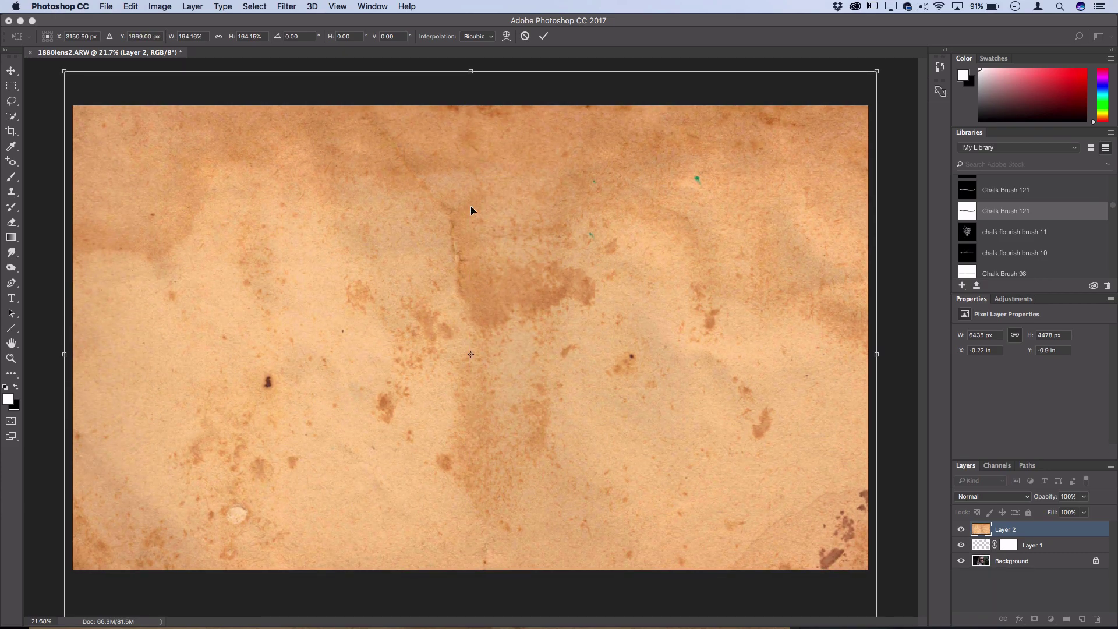
{"action": "key", "text": "Return"}
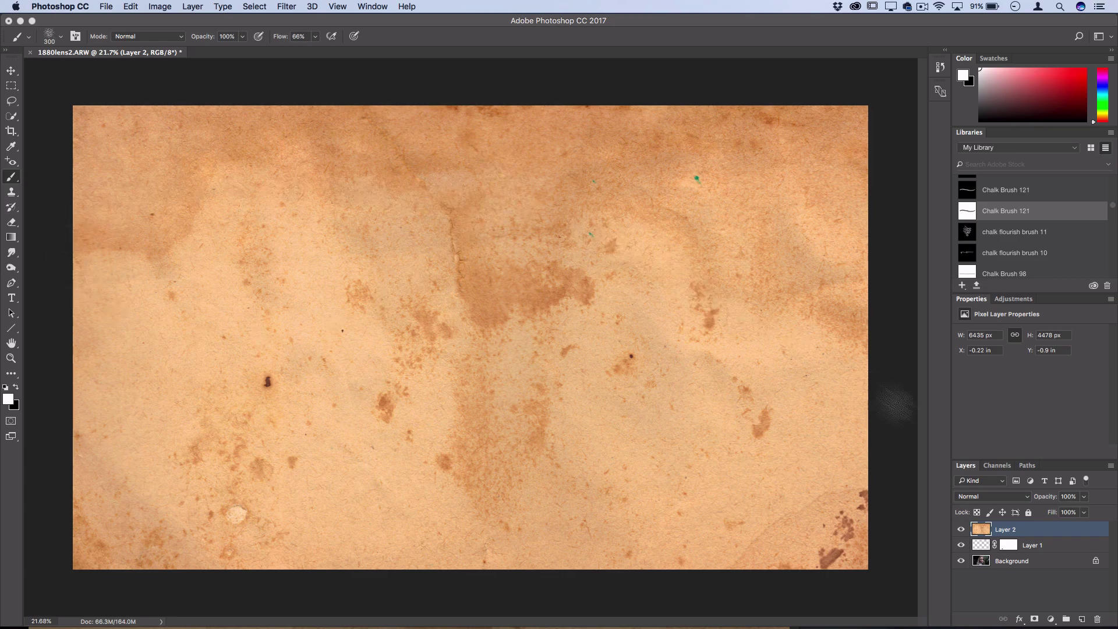
Step: Set the paper texture layer's blend mode to Multiply and reposition it so its dark stains fall along the upper border
{"action": "left_click", "coordinate": [974, 496]}
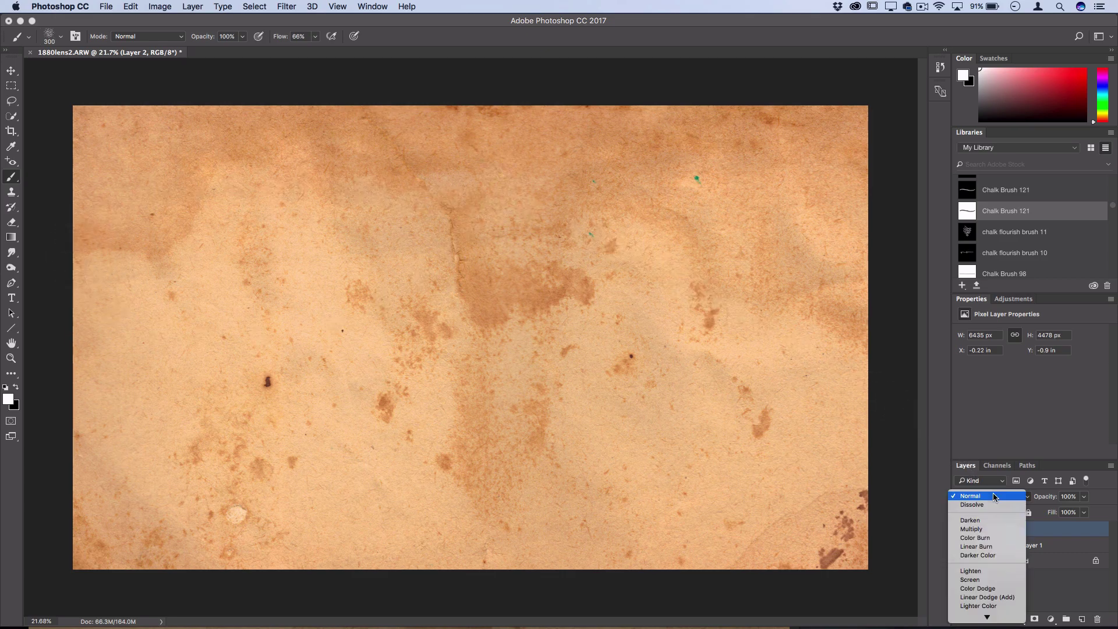
{"action": "left_click", "coordinate": [982, 530]}
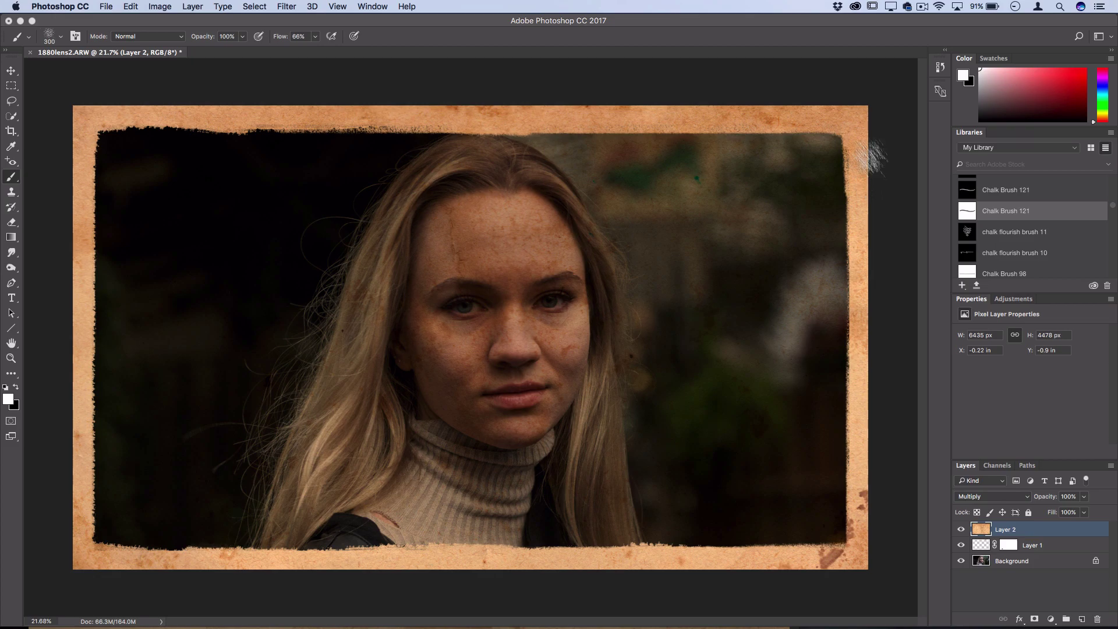
{"action": "left_click", "coordinate": [12, 70]}
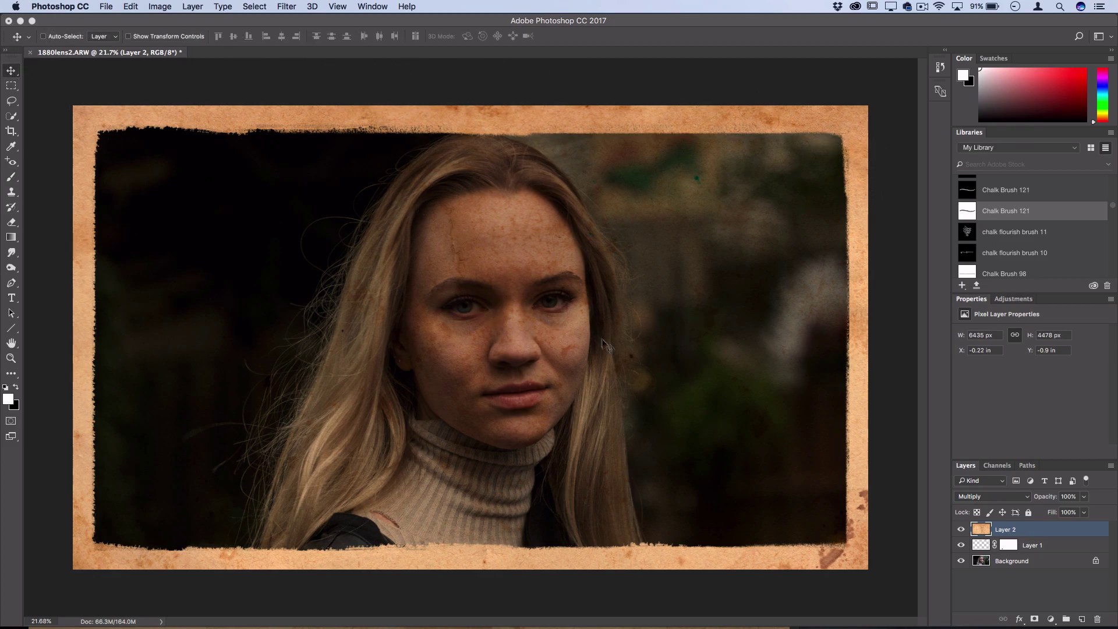
{"action": "left_click_drag", "start_coordinate": [630, 407], "coordinate": [623, 353]}
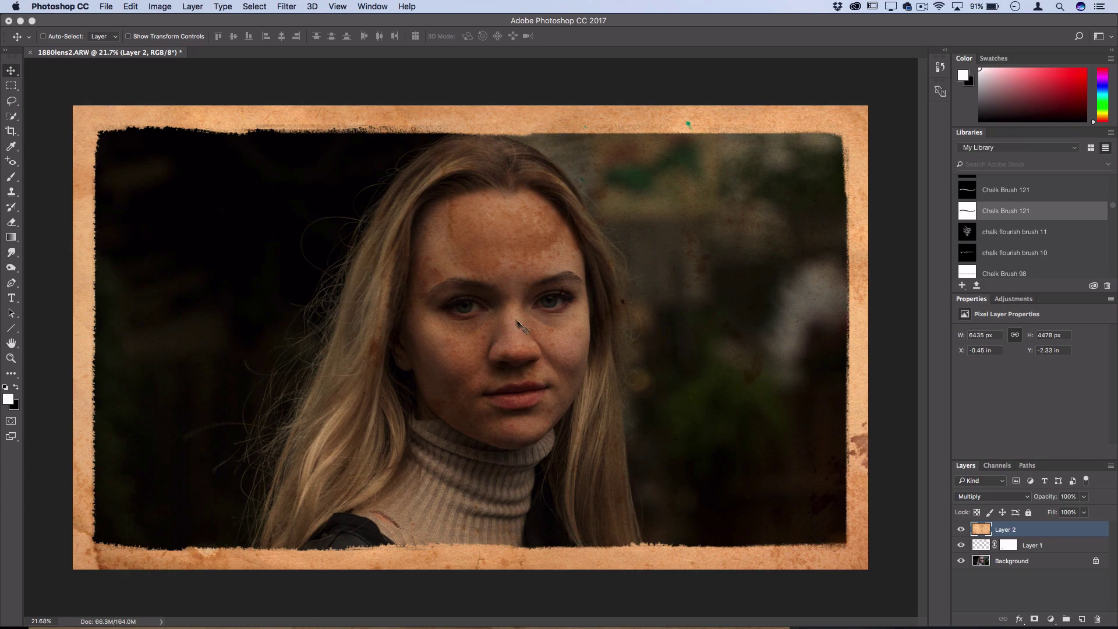
{"action": "left_click_drag", "start_coordinate": [648, 215], "coordinate": [647, 303]}
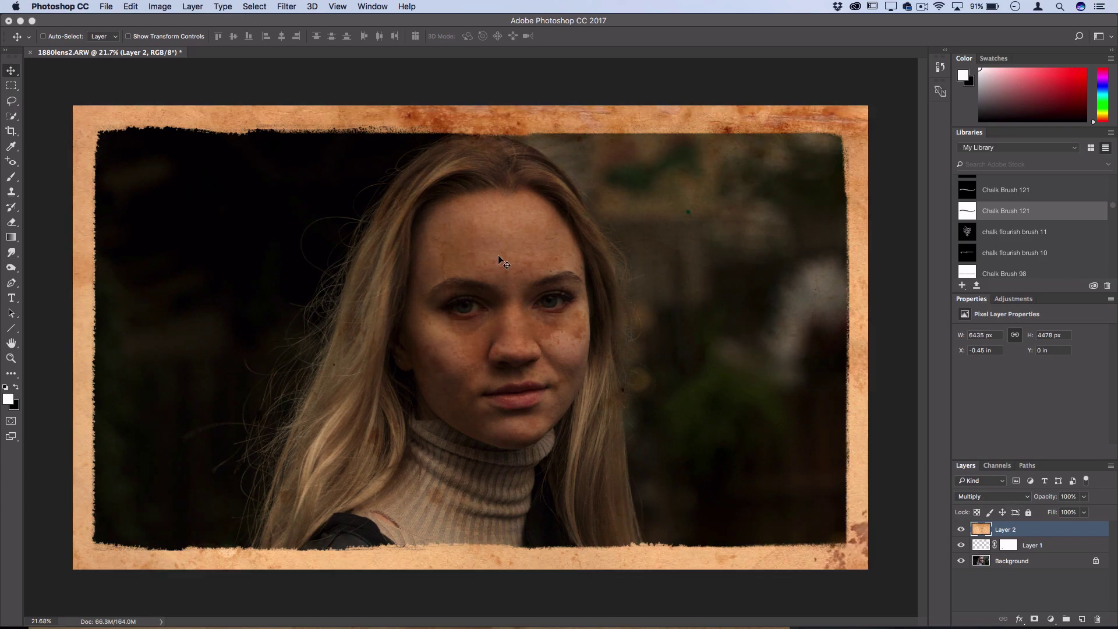
Step: Return the paper texture layer to Normal blending and set up the Clone Stamp with a soft 600 px brush
{"action": "left_click", "coordinate": [974, 496]}
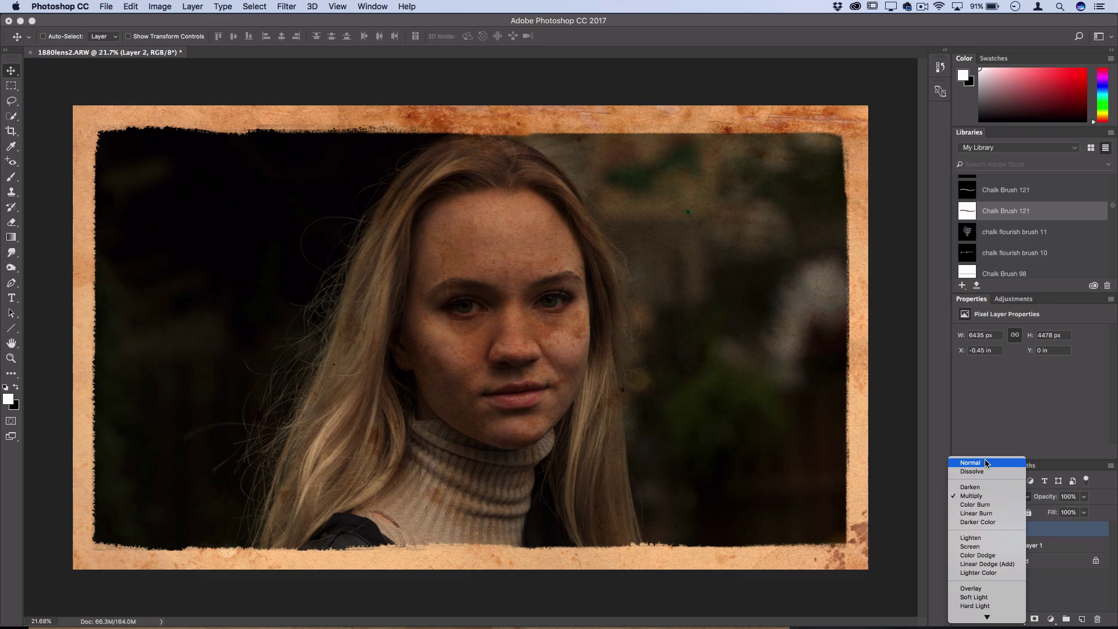
{"action": "left_click", "coordinate": [987, 463]}
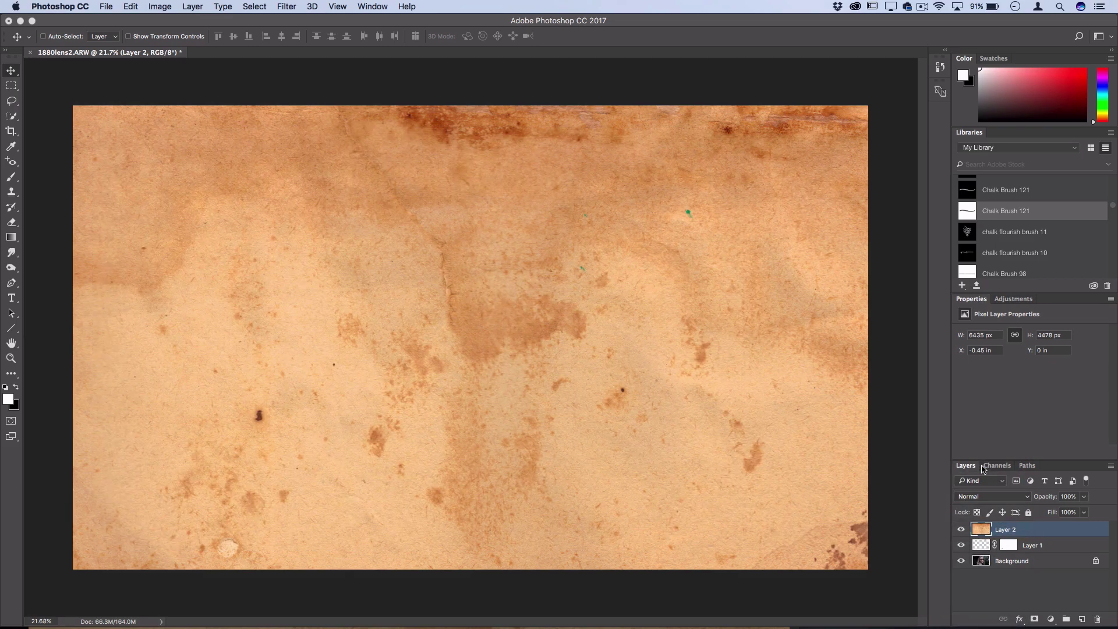
{"action": "left_click", "coordinate": [12, 193]}
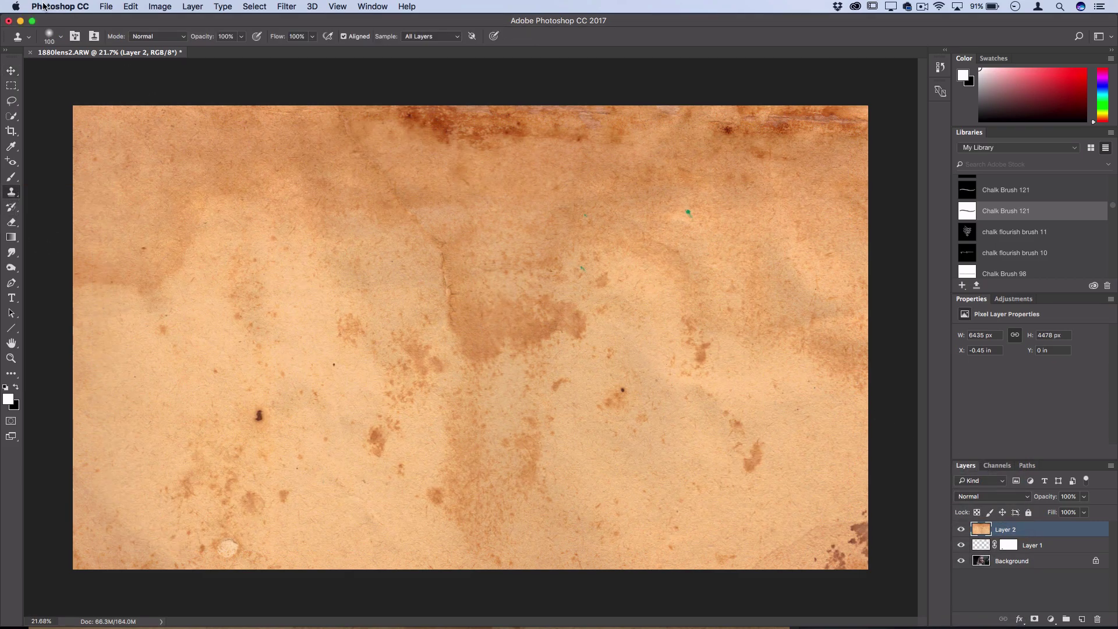
{"action": "left_click", "coordinate": [61, 36]}
{"action": "left_click_drag", "start_coordinate": [115, 73], "coordinate": [121, 73]}
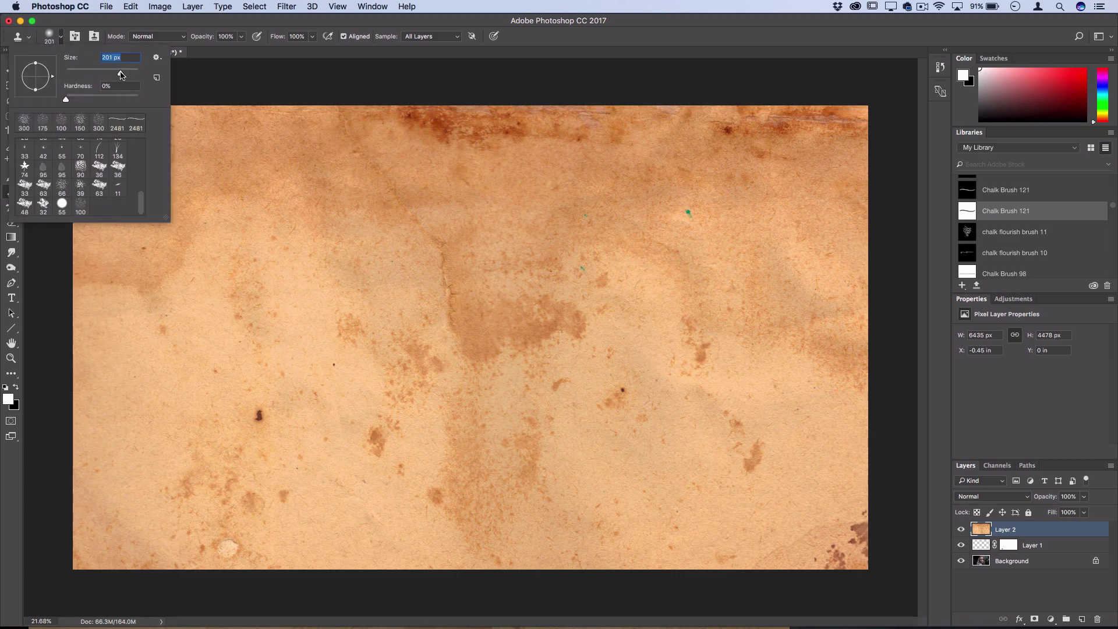
{"action": "left_click", "coordinate": [60, 37]}
{"action": "key", "text": "bracketright"}
{"action": "key", "text": "bracketright"}
{"action": "key", "text": "bracketright"}
{"action": "key", "text": "bracketright"}
{"action": "key", "text": "bracketright"}
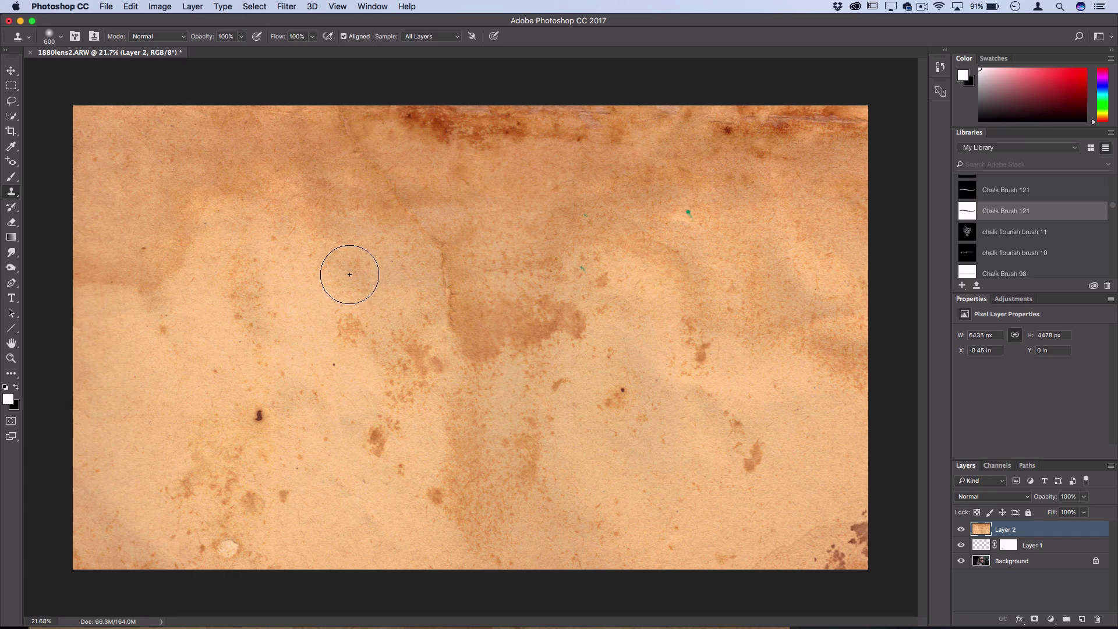
Step: Clone clean paper over the crease and large stain near the texture's centre, and set the layer's blend mode to Multiply
{"action": "key", "text": "alt"}
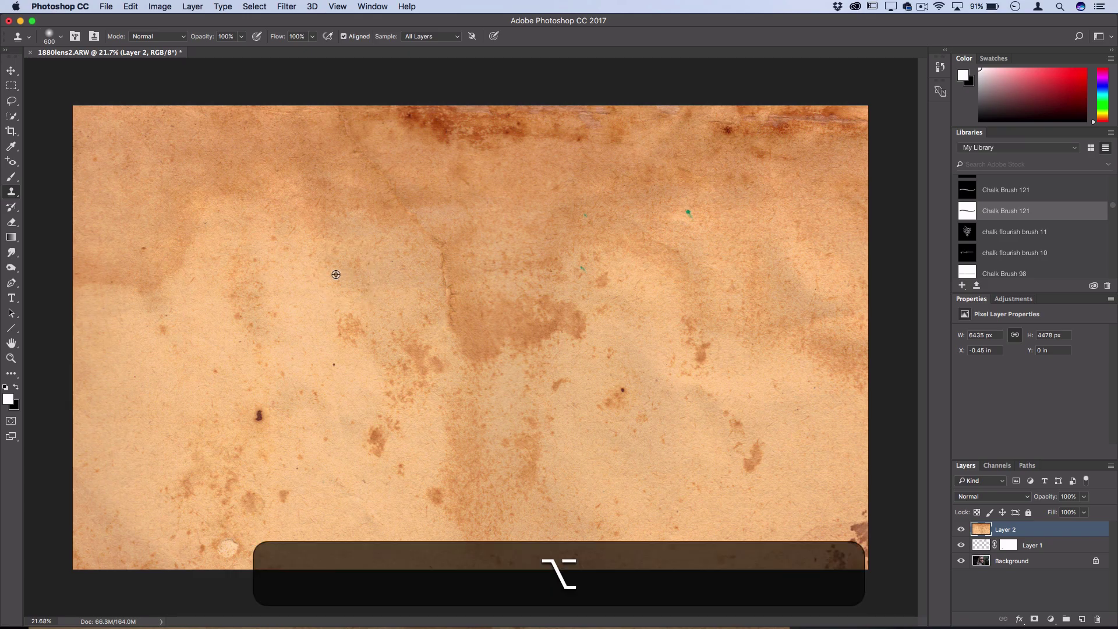
{"action": "left_click", "coordinate": [284, 262], "text": "alt"}
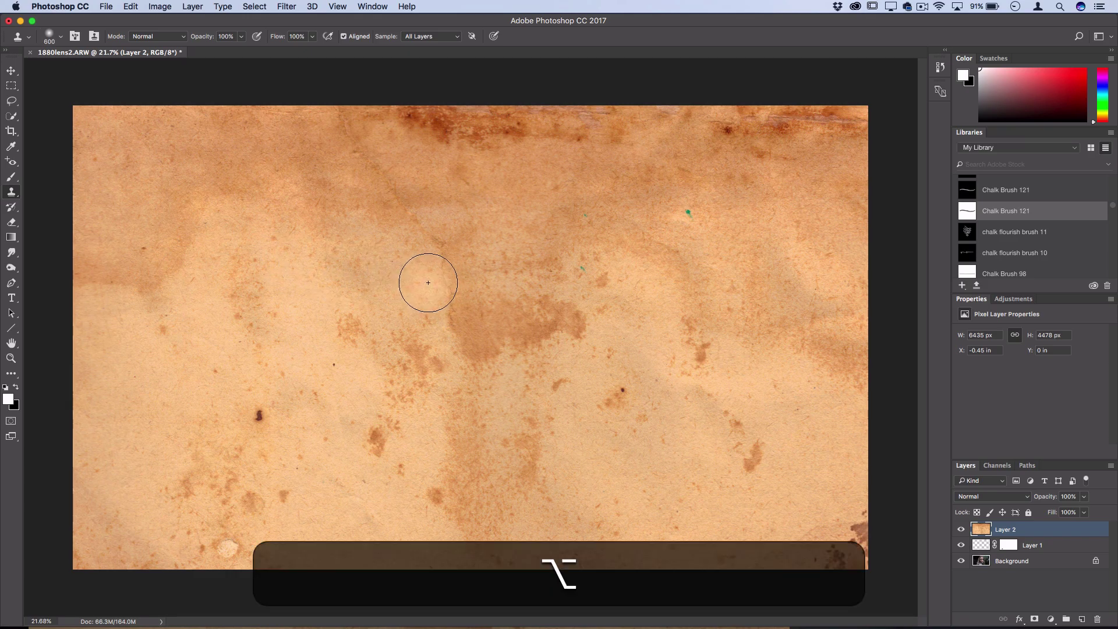
{"action": "mouse_move", "coordinate": [442, 253]}
{"action": "left_mouse_down"}
{"action": "mouse_move", "coordinate": [446, 315]}
{"action": "mouse_move", "coordinate": [467, 315]}
{"action": "mouse_move", "coordinate": [481, 333]}
{"action": "mouse_move", "coordinate": [466, 276]}
{"action": "left_mouse_up"}
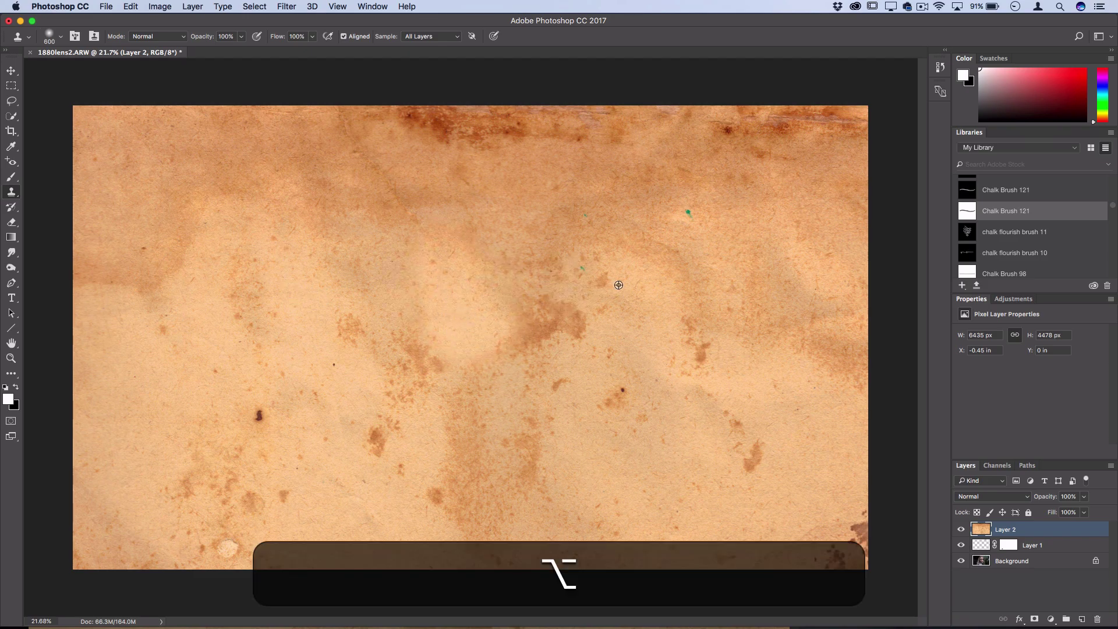
{"action": "left_click", "coordinate": [639, 335], "text": "alt"}
{"action": "left_click_drag", "start_coordinate": [570, 316], "coordinate": [516, 305]}
{"action": "left_click", "coordinate": [582, 309], "text": "alt"}
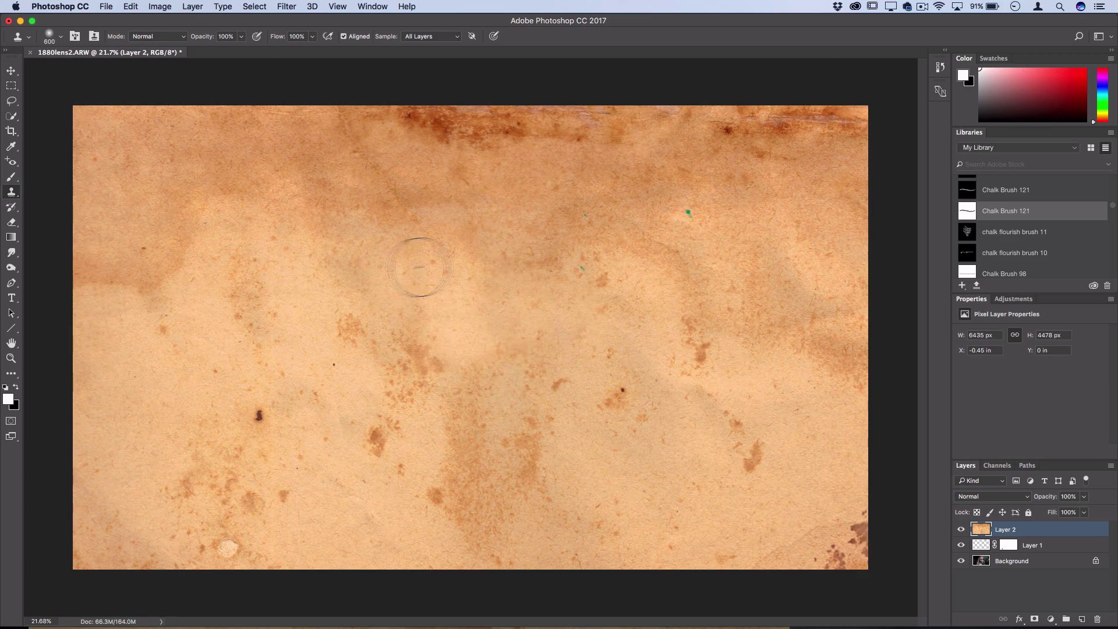
{"action": "left_click", "coordinate": [976, 499]}
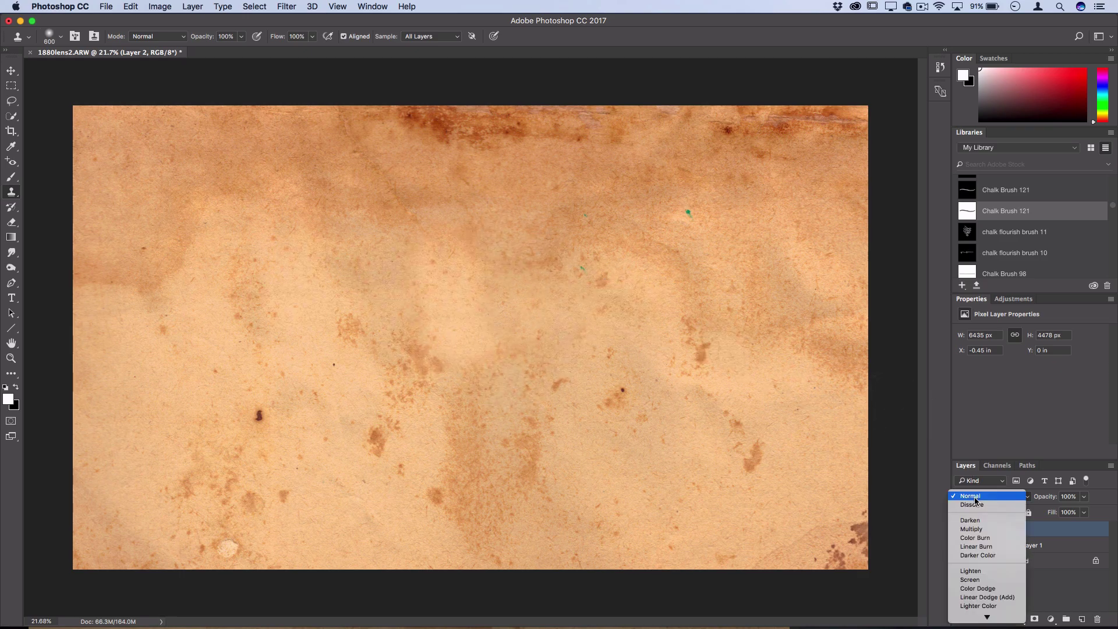
{"action": "left_click", "coordinate": [973, 529]}
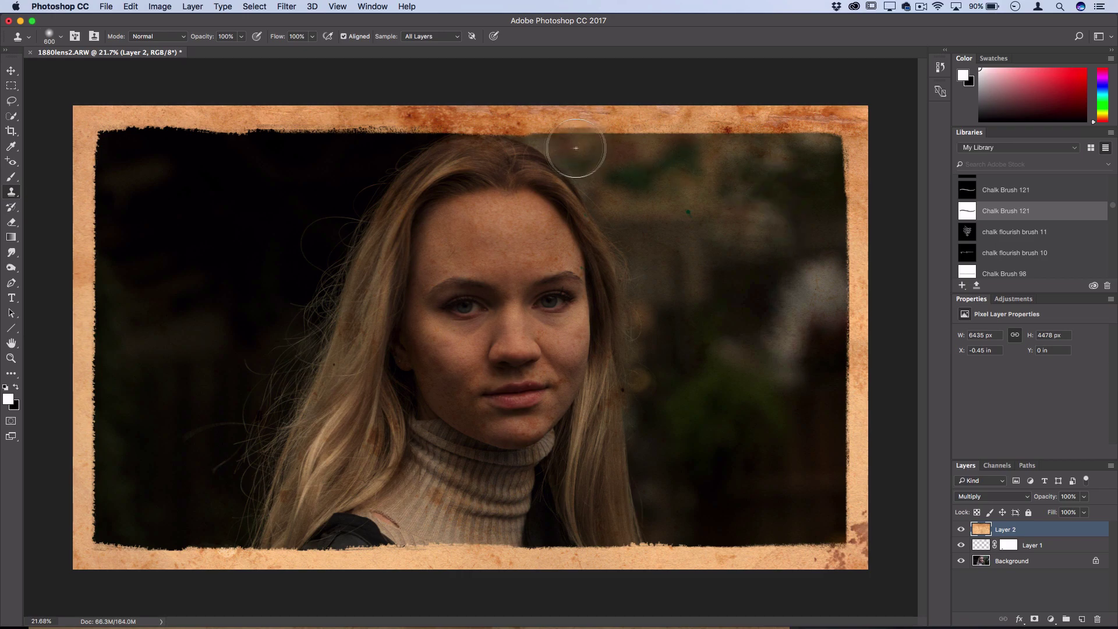
Step: Add a Gradient Map adjustment layer above the paper texture with the default name and settings
{"action": "left_click", "coordinate": [192, 6]}
{"action": "mouse_move", "coordinate": [254, 143]}
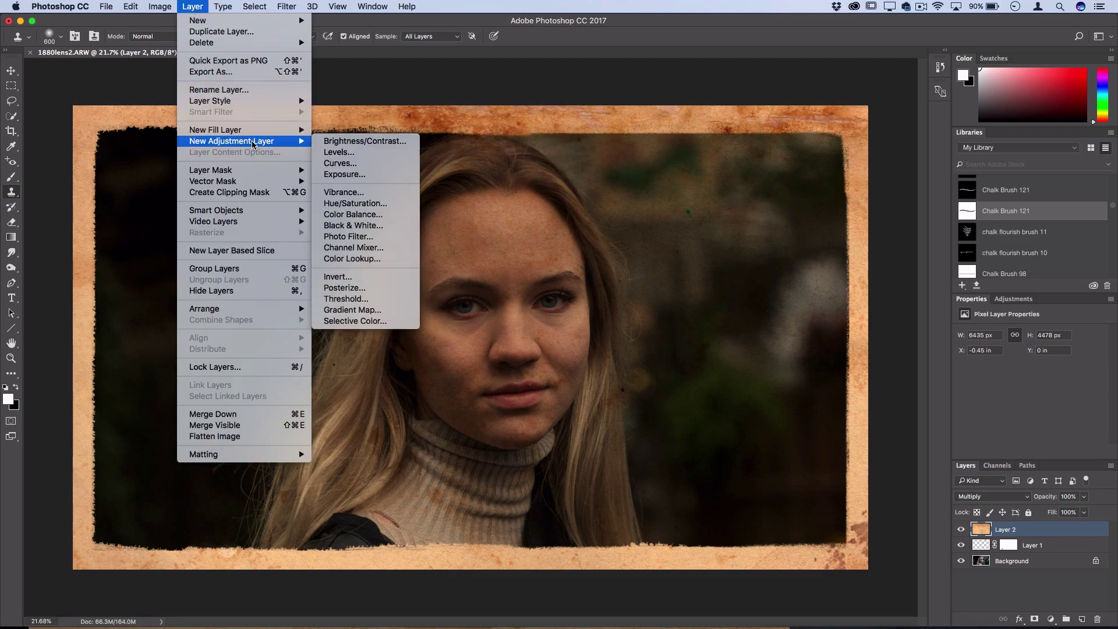
{"action": "left_click", "coordinate": [362, 311]}
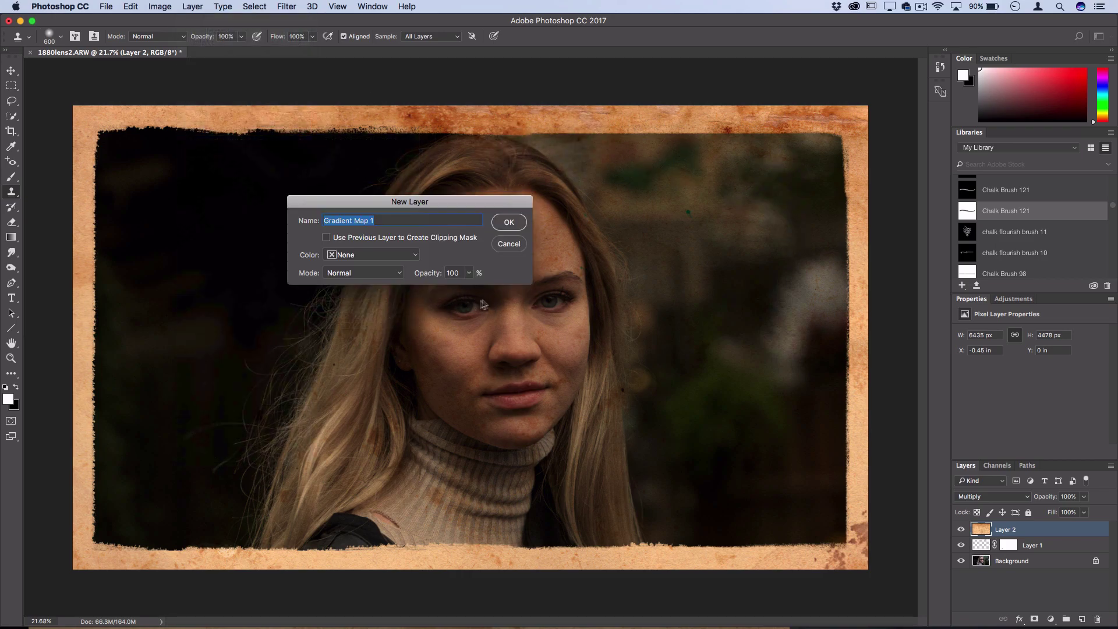
{"action": "left_click", "coordinate": [509, 222]}
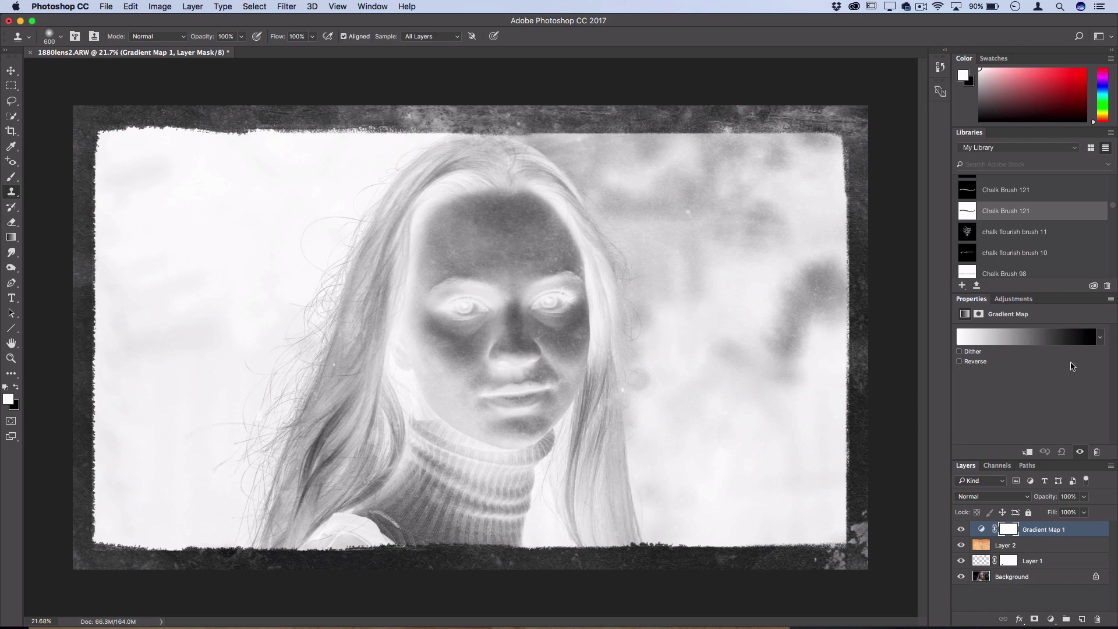
Step: Choose the Photographic Toning preset set for the gradient map
{"action": "left_click", "coordinate": [1101, 338]}
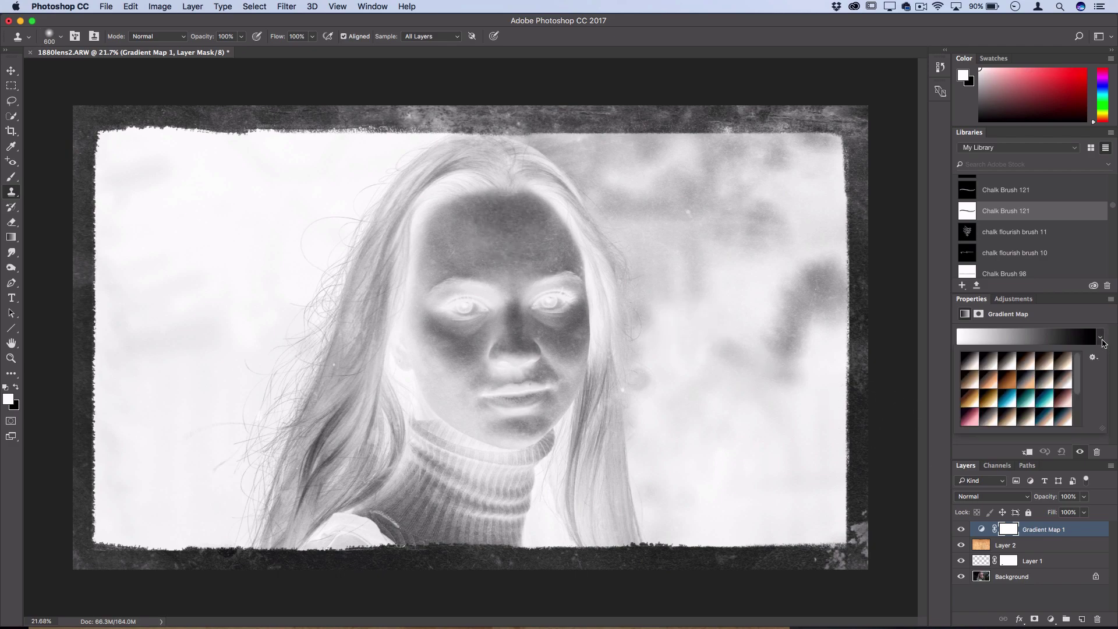
{"action": "left_click", "coordinate": [1102, 340]}
{"action": "left_click", "coordinate": [1101, 340]}
{"action": "left_click", "coordinate": [1094, 360]}
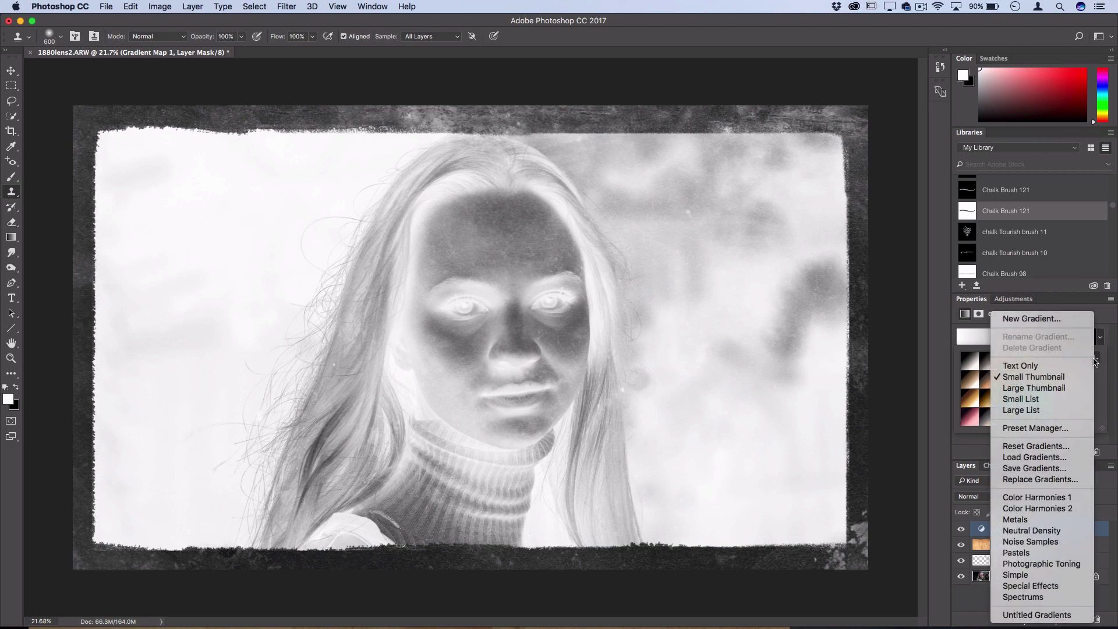
{"action": "left_click", "coordinate": [1049, 564]}
{"action": "left_click", "coordinate": [651, 217]}
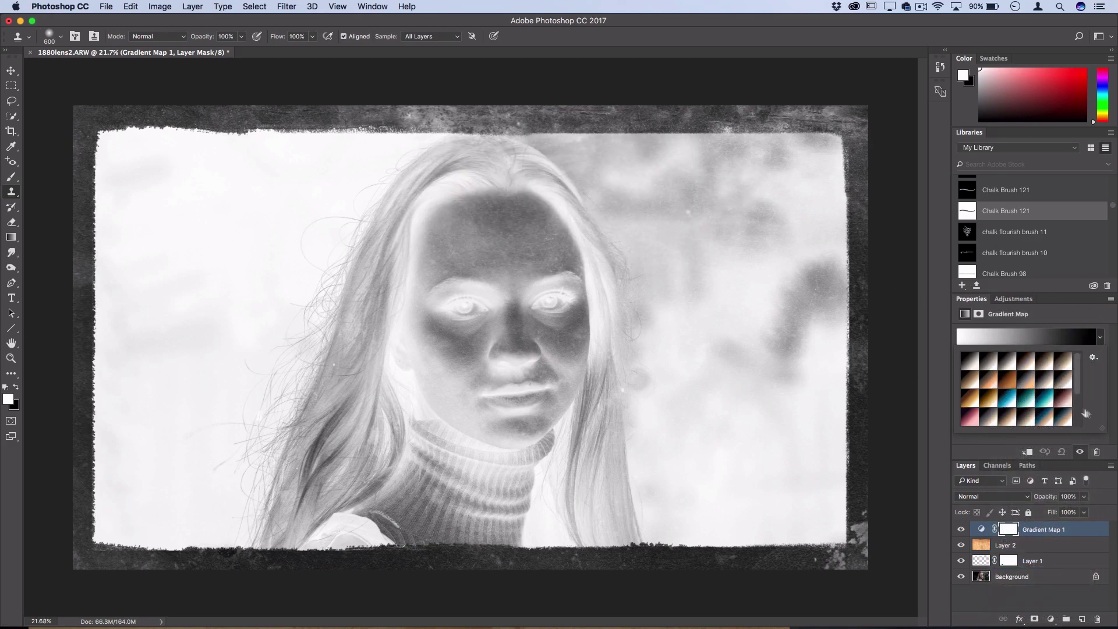
Step: Try several toning presets on the gradient map, including Sepia 3, and apply Gold 1
{"action": "mouse_move", "coordinate": [1078, 377]}
{"action": "left_mouse_down"}
{"action": "mouse_move", "coordinate": [1081, 408]}
{"action": "mouse_move", "coordinate": [1078, 364]}
{"action": "left_mouse_up"}
{"action": "left_click", "coordinate": [1006, 362]}
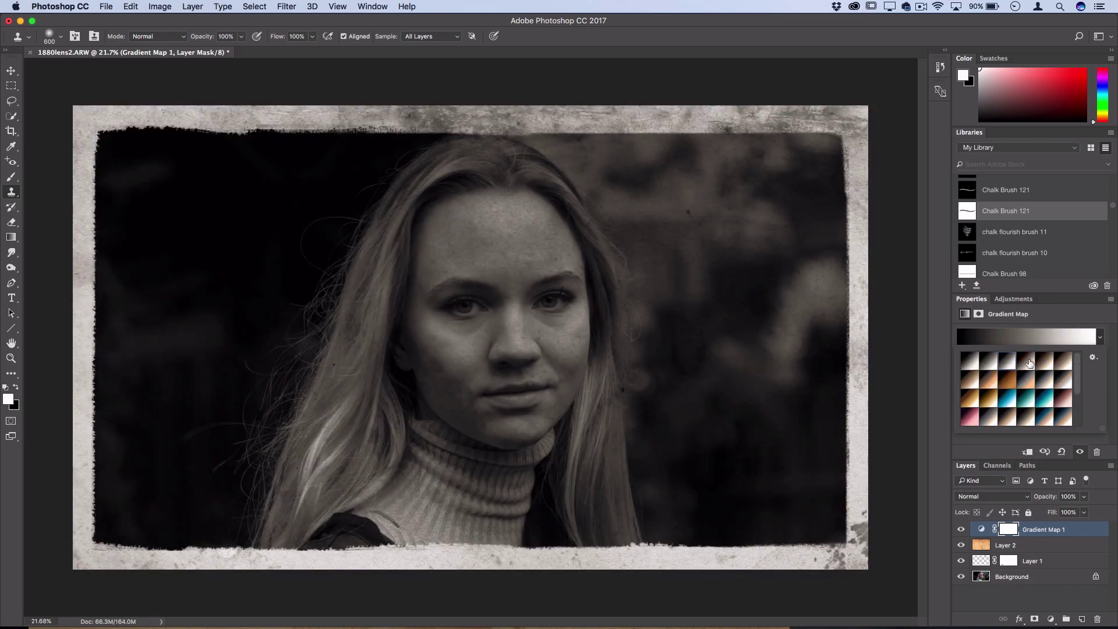
{"action": "left_click", "coordinate": [1027, 362]}
{"action": "left_click", "coordinate": [1063, 362]}
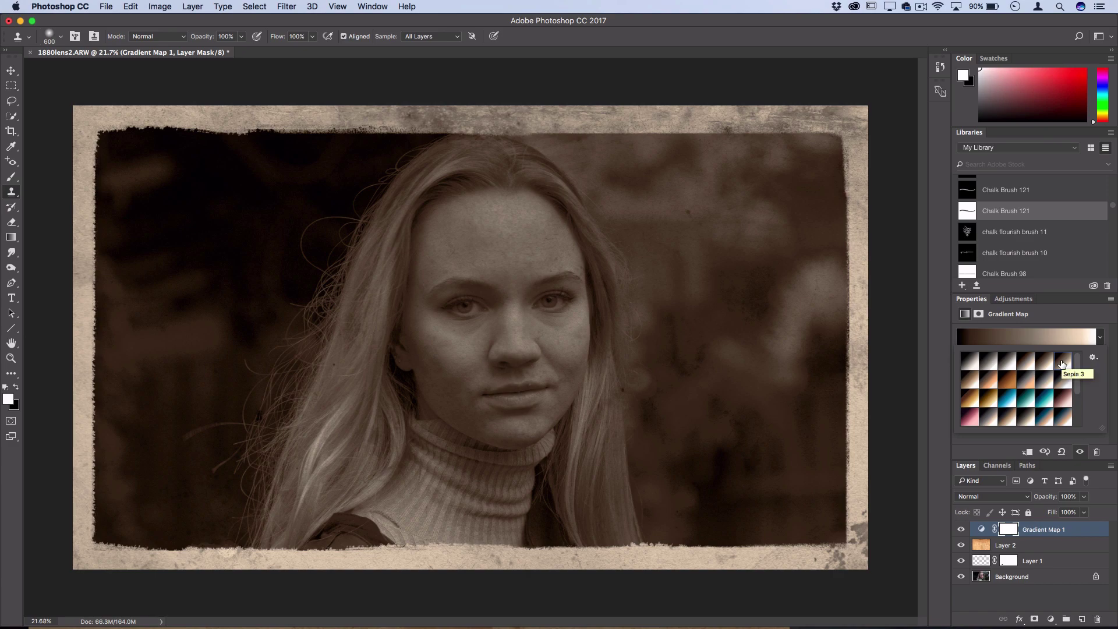
{"action": "left_click", "coordinate": [970, 401]}
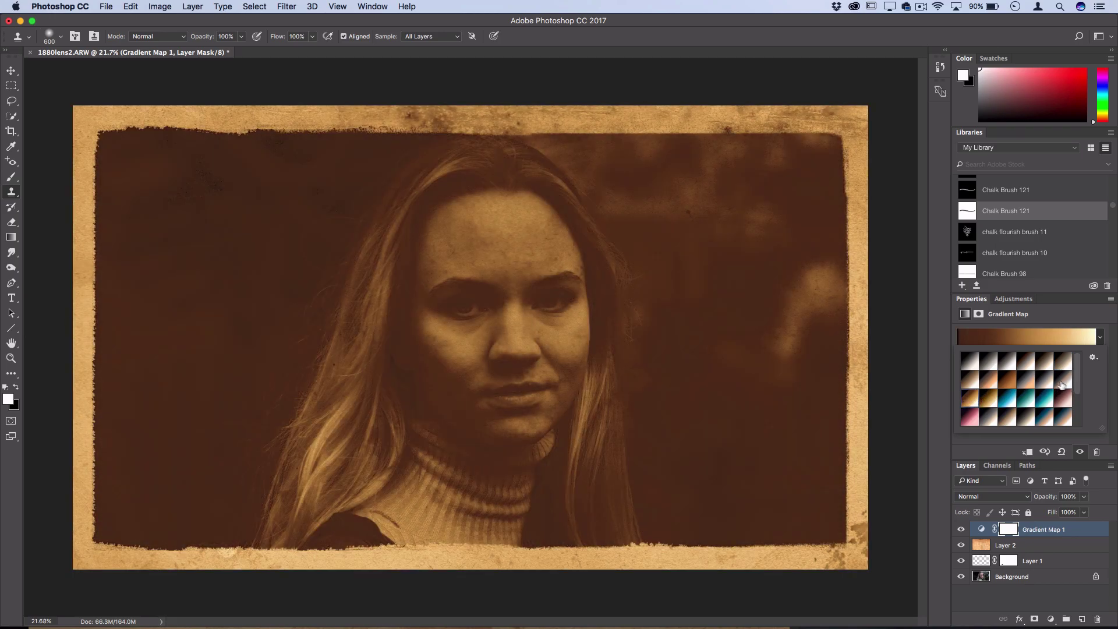
{"action": "left_click", "coordinate": [1058, 385]}
{"action": "left_click", "coordinate": [970, 402]}
Step: Edit the Gold 1 gradient by deleting the dark brown color stop at the 2% location, and accept the custom gradient
{"action": "left_click", "coordinate": [993, 337]}
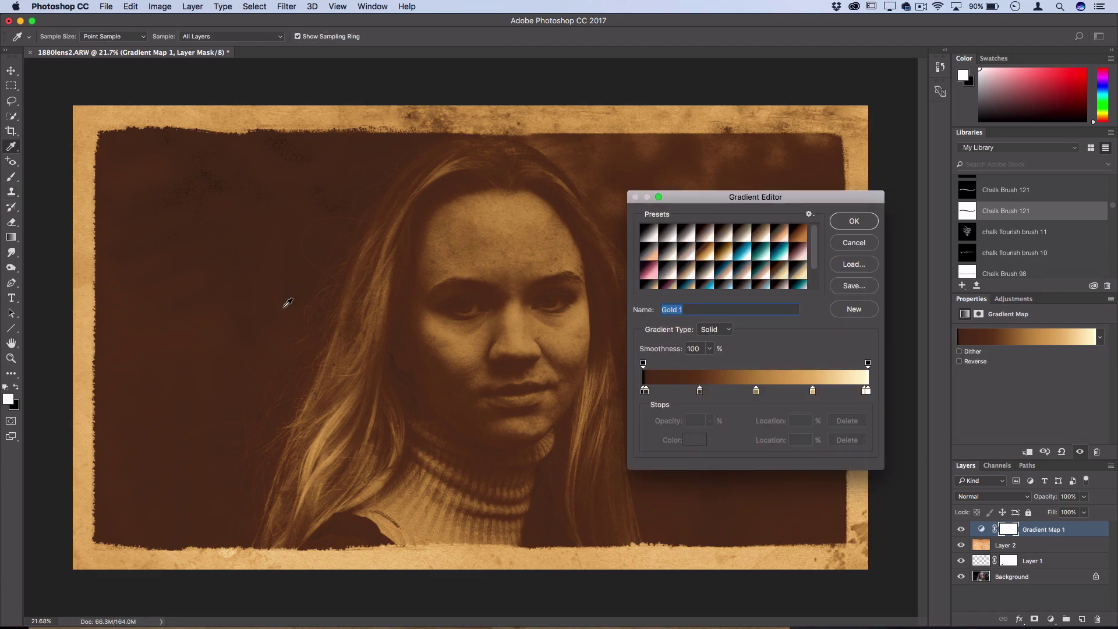
{"action": "left_click", "coordinate": [645, 392]}
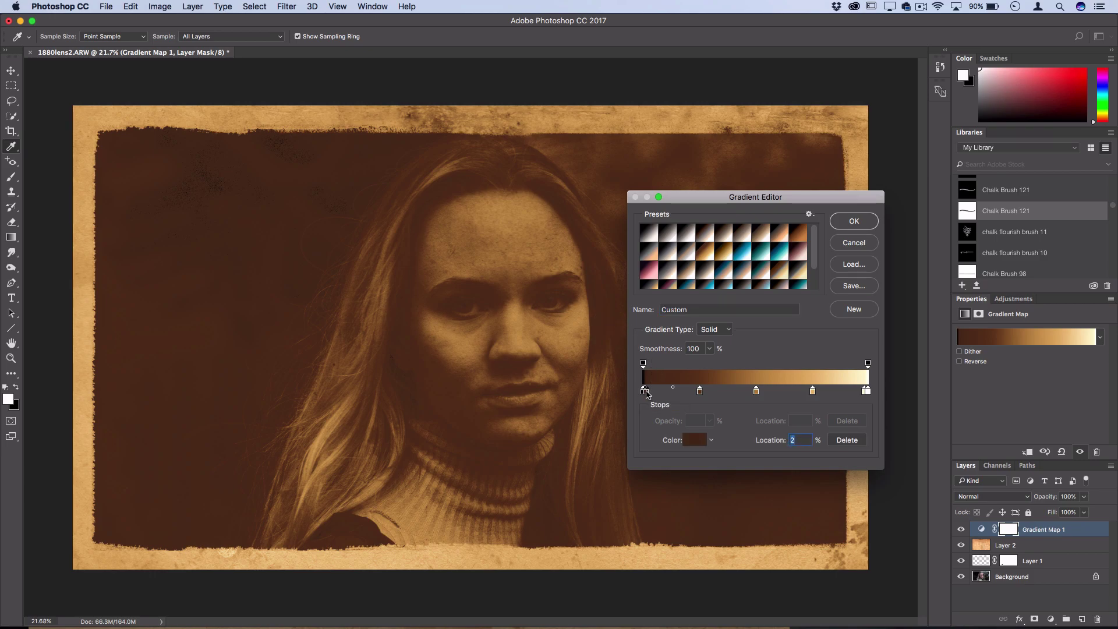
{"action": "left_click", "coordinate": [856, 441]}
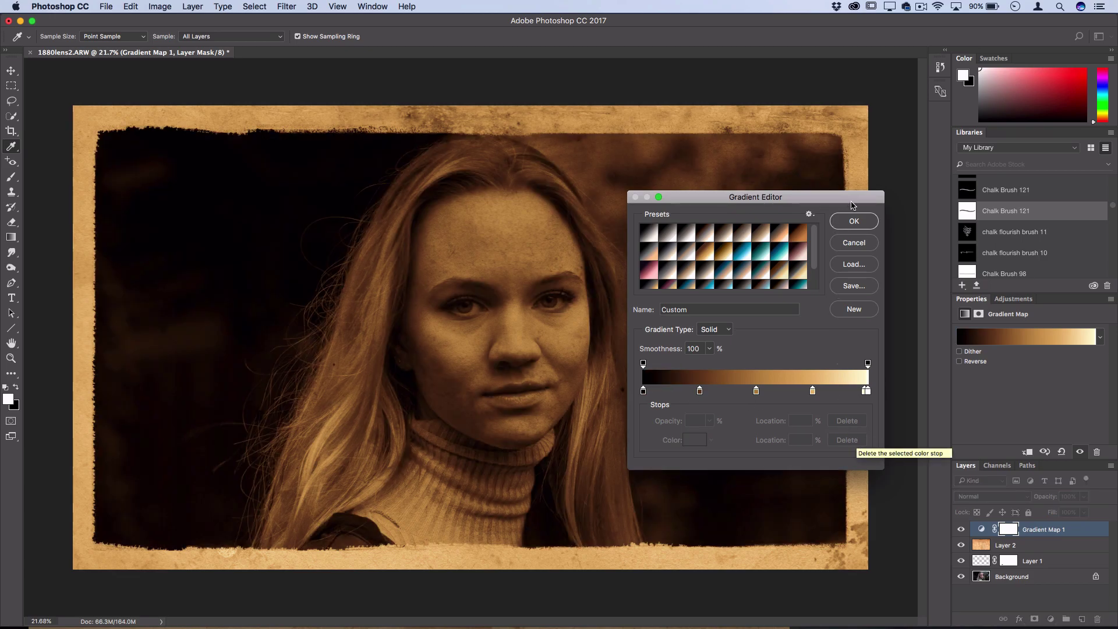
{"action": "left_click", "coordinate": [854, 221]}
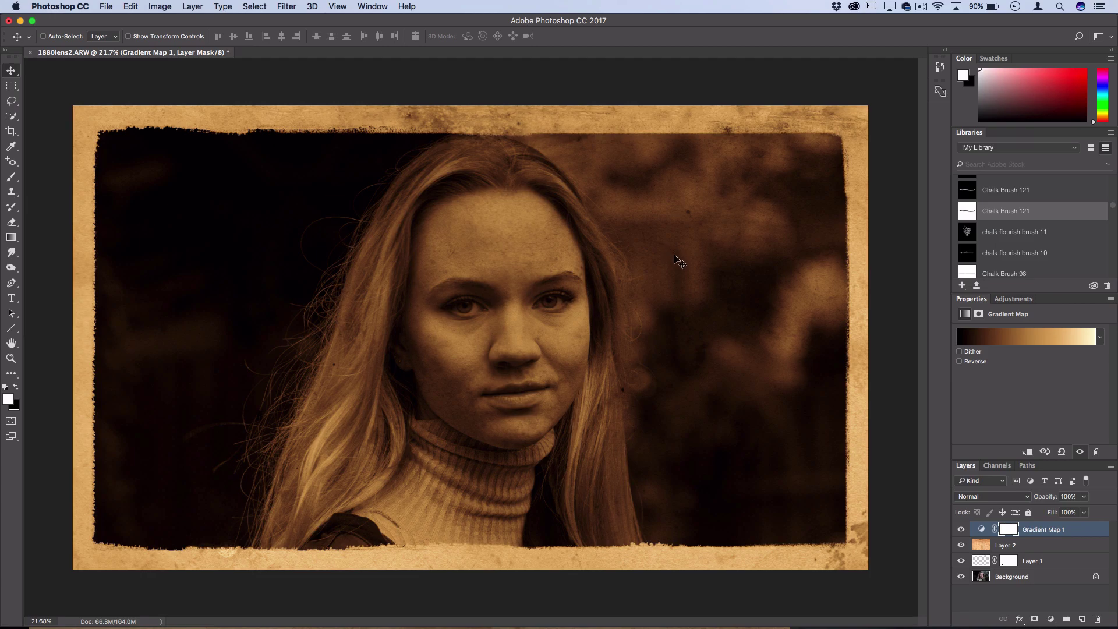
Step: Add a Levels adjustment layer above the gradient map with the default name and settings
{"action": "left_click", "coordinate": [193, 7]}
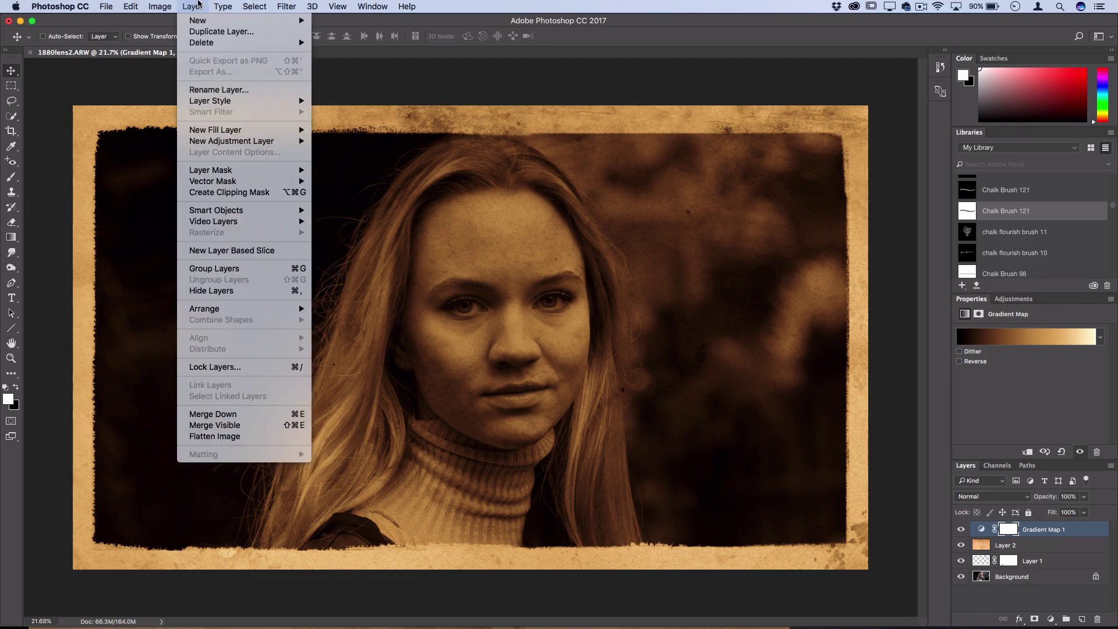
{"action": "mouse_move", "coordinate": [250, 140]}
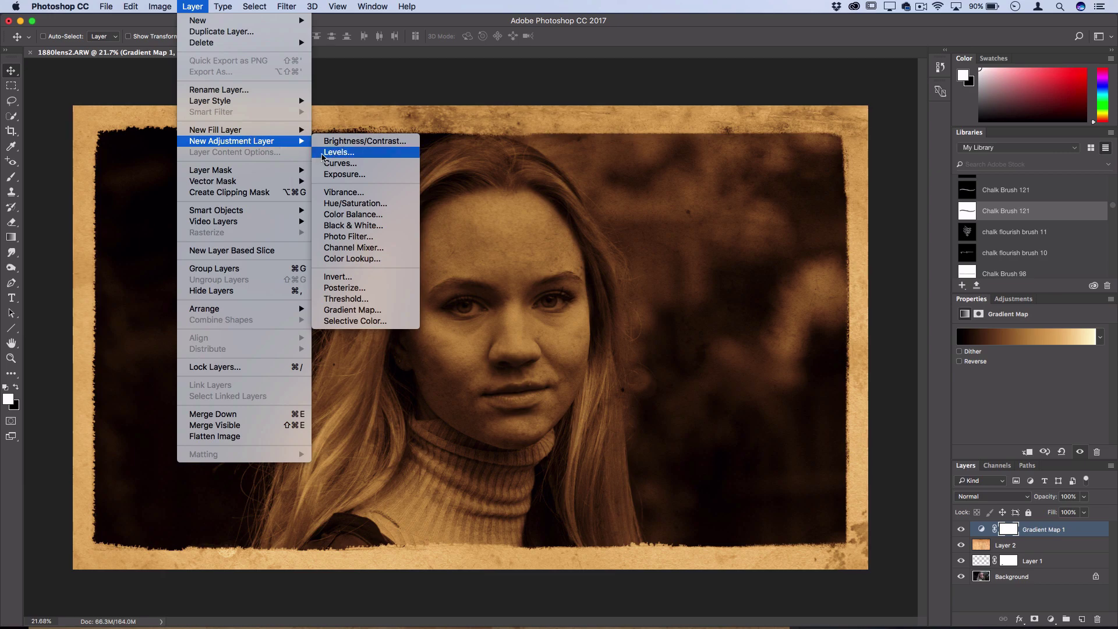
{"action": "left_click", "coordinate": [322, 155]}
{"action": "left_click", "coordinate": [508, 224]}
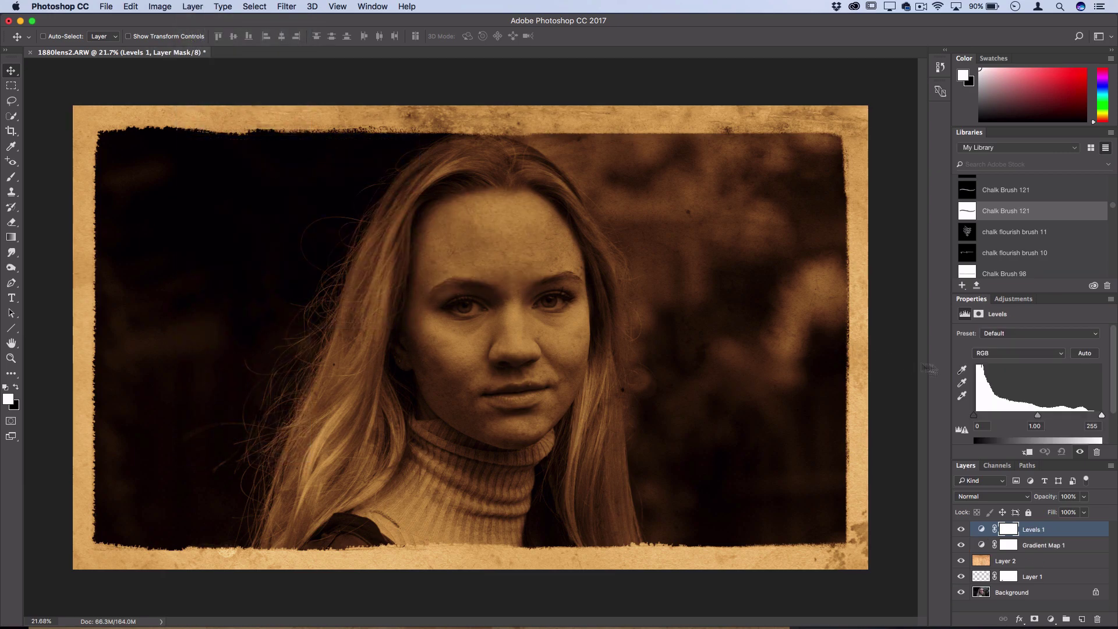
Step: Fade the blacks by setting the Levels black output to 24, set the white input to 227, and slightly darken the midtones
{"action": "scroll", "coordinate": [1035, 373], "scroll_direction": "down", "scroll_amount": 2}
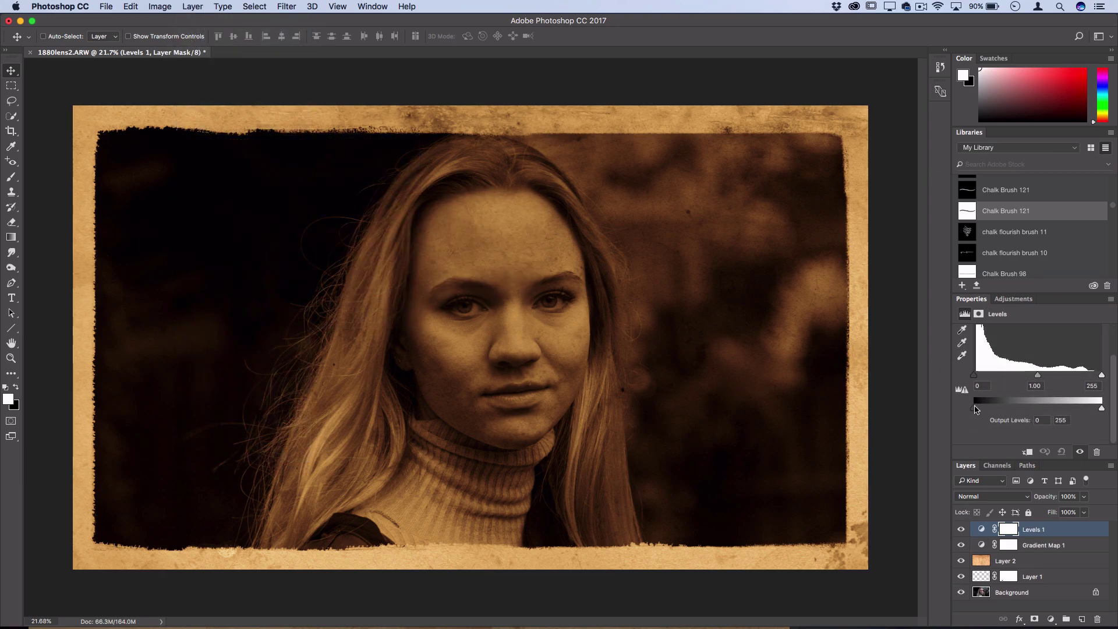
{"action": "left_click_drag", "start_coordinate": [976, 412], "coordinate": [983, 410]}
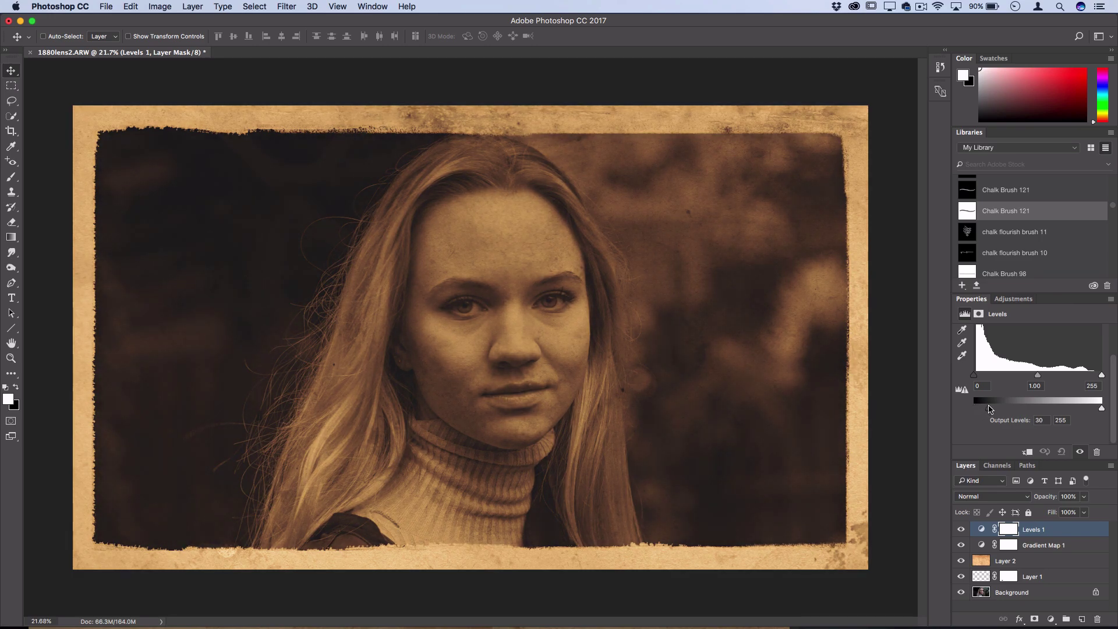
{"action": "left_click_drag", "start_coordinate": [985, 406], "coordinate": [983, 407]}
{"action": "left_click_drag", "start_coordinate": [985, 410], "coordinate": [987, 410]}
{"action": "mouse_move", "coordinate": [1041, 378]}
{"action": "left_mouse_down"}
{"action": "mouse_move", "coordinate": [1088, 379]}
{"action": "mouse_move", "coordinate": [1036, 379]}
{"action": "left_mouse_up"}
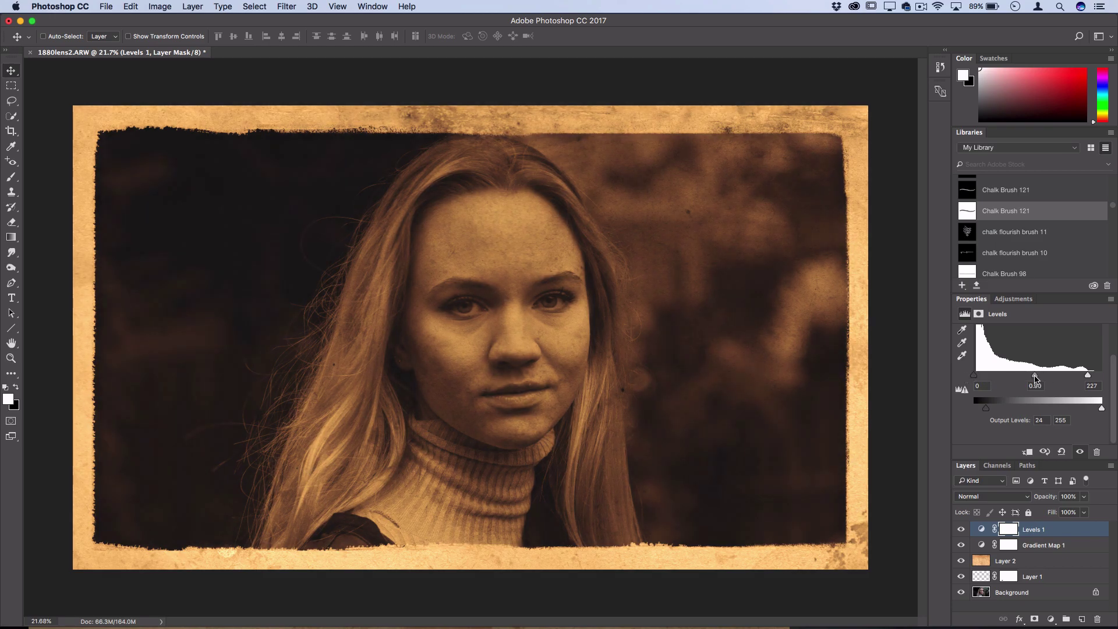
Step: Duplicate the paper texture on Layer 2, shift the copy straight up to Y -2.67 in, and compare the image with and without it
{"action": "left_click", "coordinate": [1005, 563]}
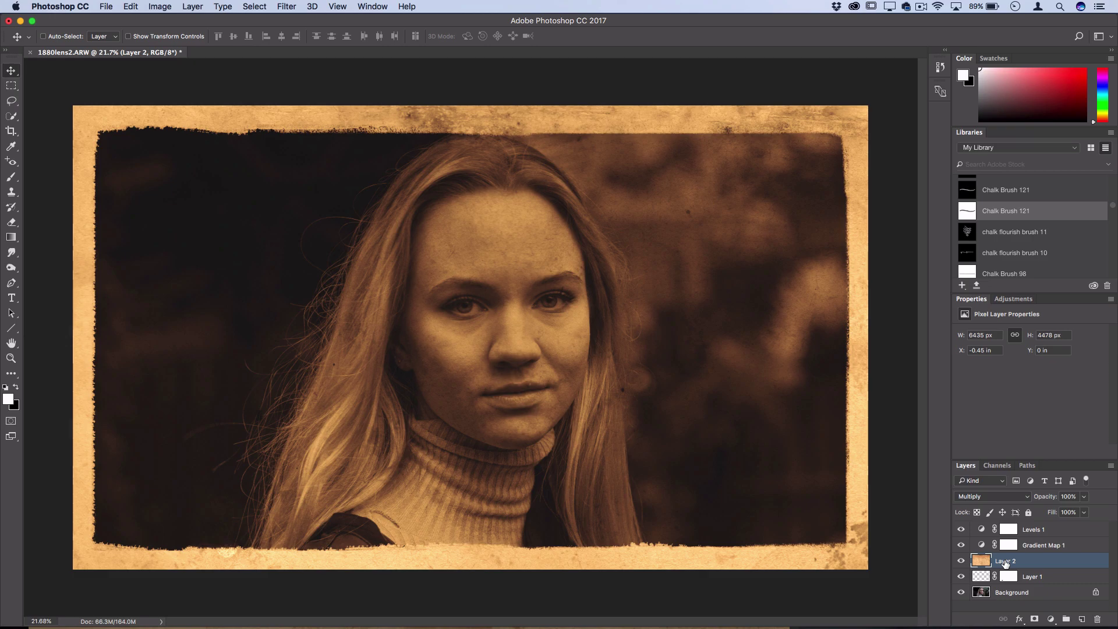
{"action": "key", "text": "super"}
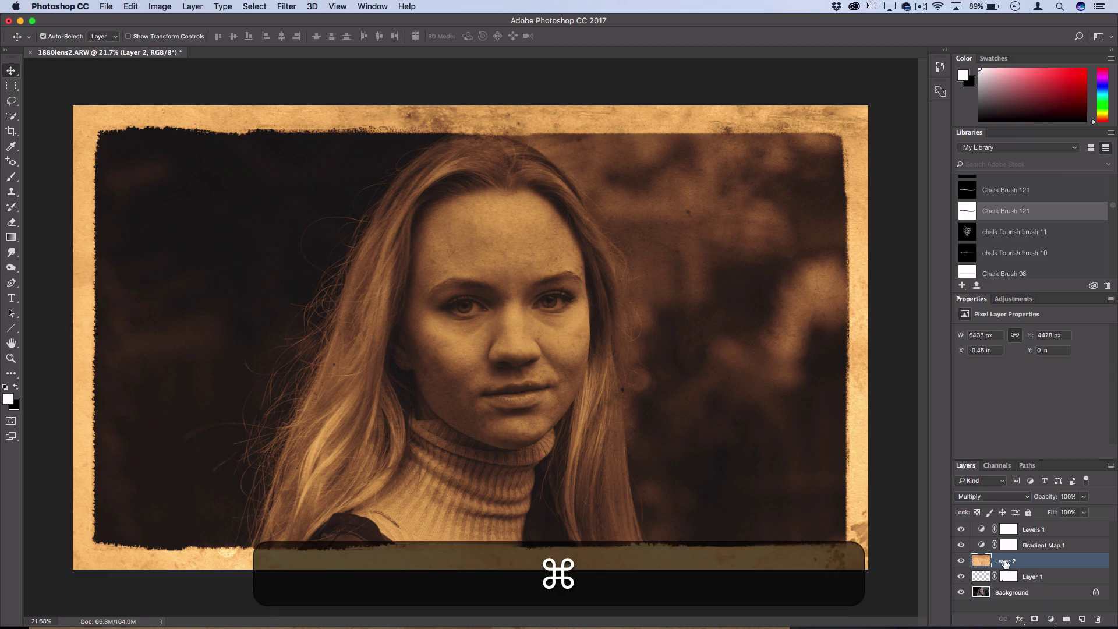
{"action": "key", "text": "super+j"}
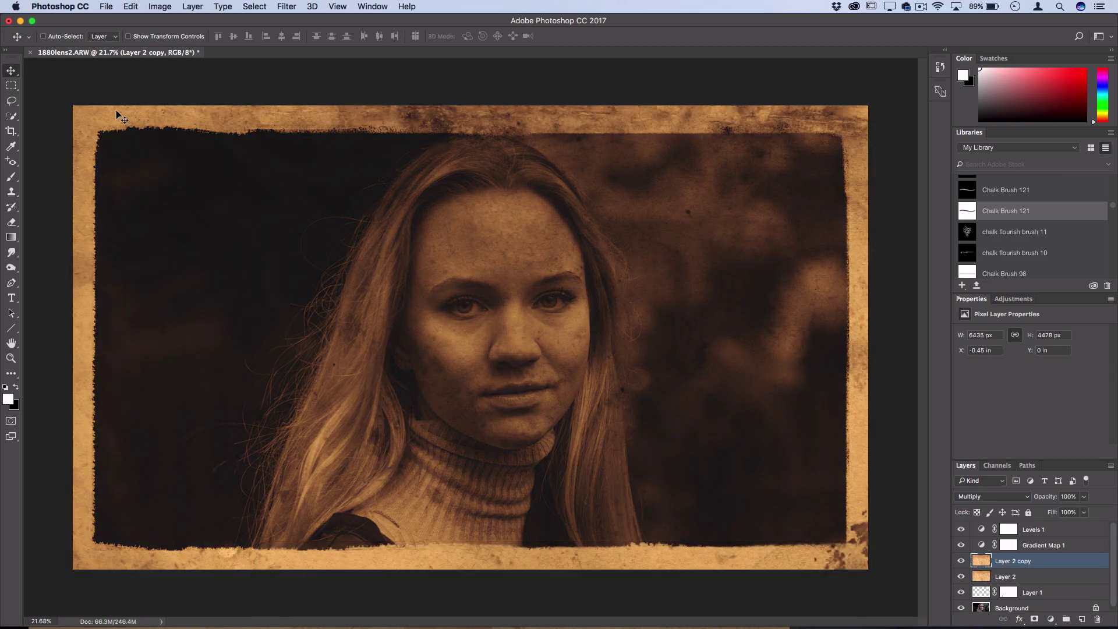
{"action": "left_click_drag", "start_coordinate": [676, 485], "coordinate": [679, 387]}
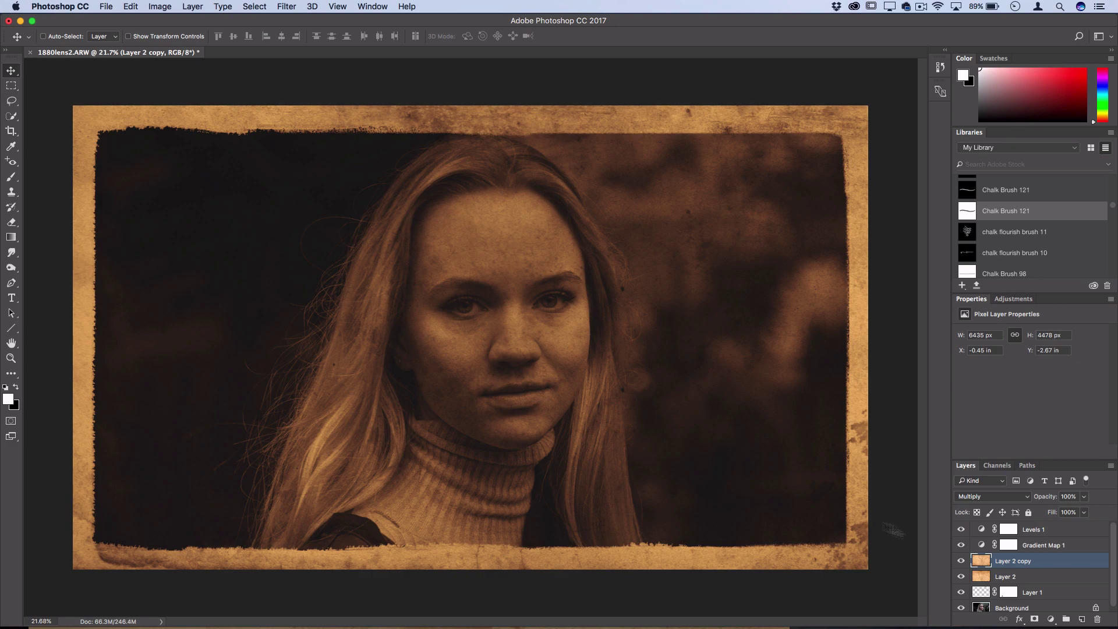
{"action": "left_click", "coordinate": [962, 561]}
{"action": "left_click", "coordinate": [963, 561]}
Step: Lower the opacity of the duplicated texture layer to 42% and check its effect by hiding and showing it
{"action": "left_click", "coordinate": [1084, 497]}
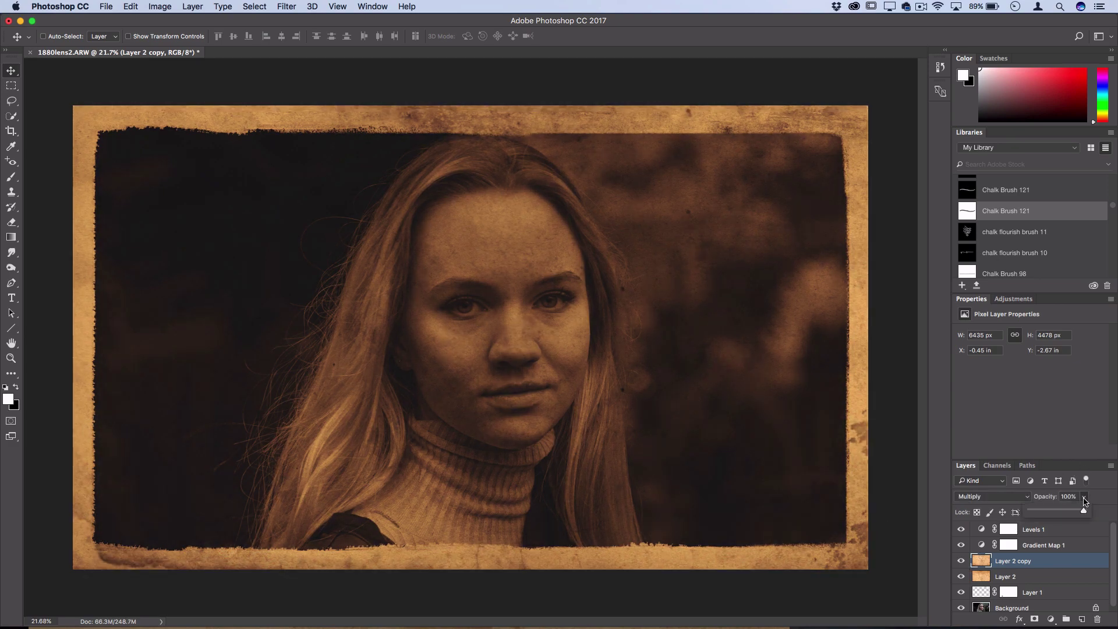
{"action": "left_click_drag", "start_coordinate": [1064, 515], "coordinate": [1053, 514]}
{"action": "left_click", "coordinate": [961, 562]}
{"action": "left_click", "coordinate": [961, 563]}
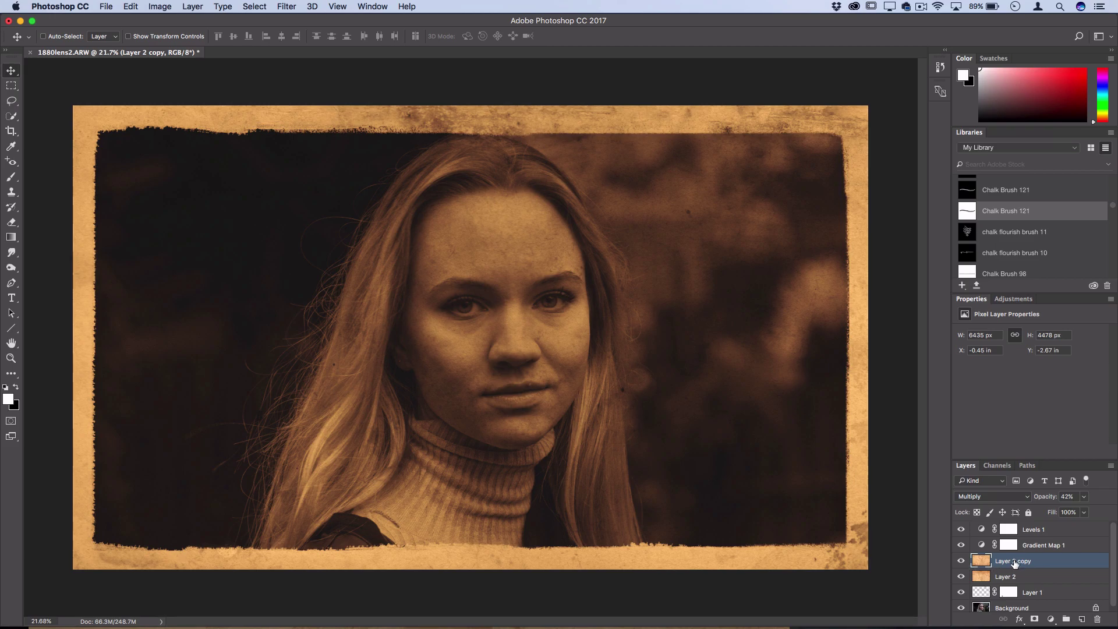
Step: Try the texture copy above the Levels layer, compare its effect there, and return it to just below the gradient map
{"action": "left_click", "coordinate": [961, 546]}
{"action": "left_click", "coordinate": [961, 546]}
{"action": "left_click_drag", "start_coordinate": [1012, 564], "coordinate": [1017, 526]}
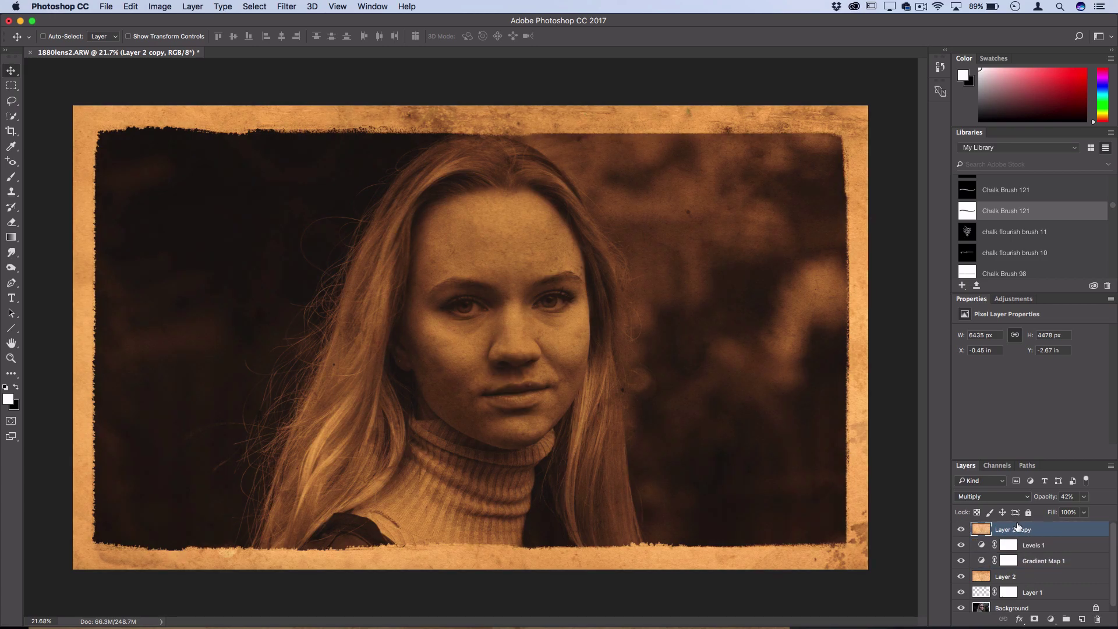
{"action": "left_click", "coordinate": [961, 530]}
{"action": "left_click", "coordinate": [962, 530]}
{"action": "left_click_drag", "start_coordinate": [1028, 534], "coordinate": [1028, 569]}
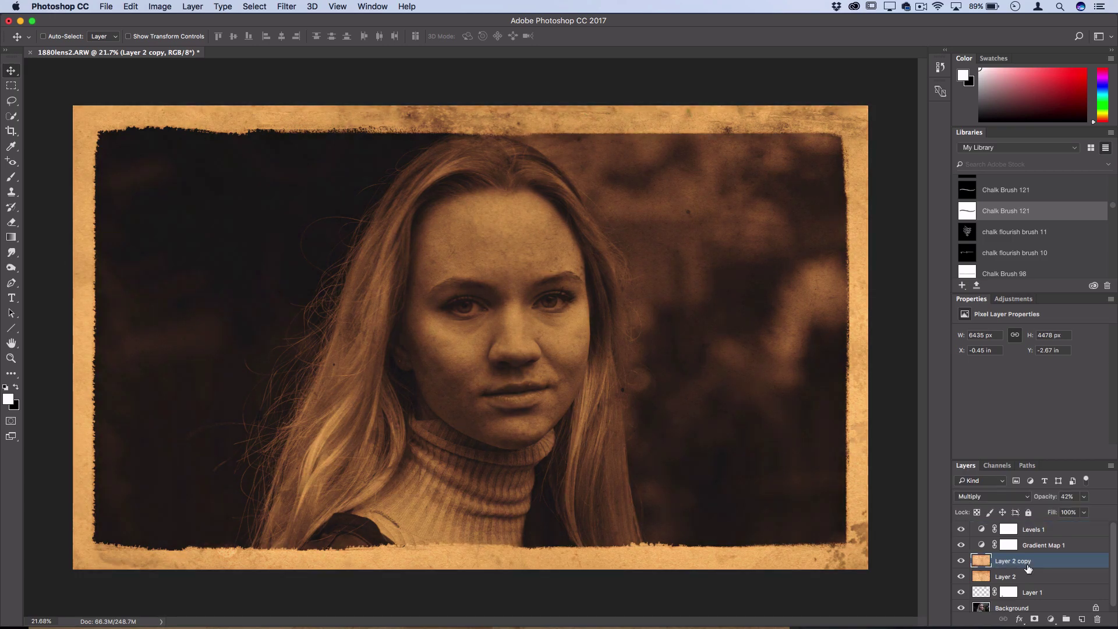